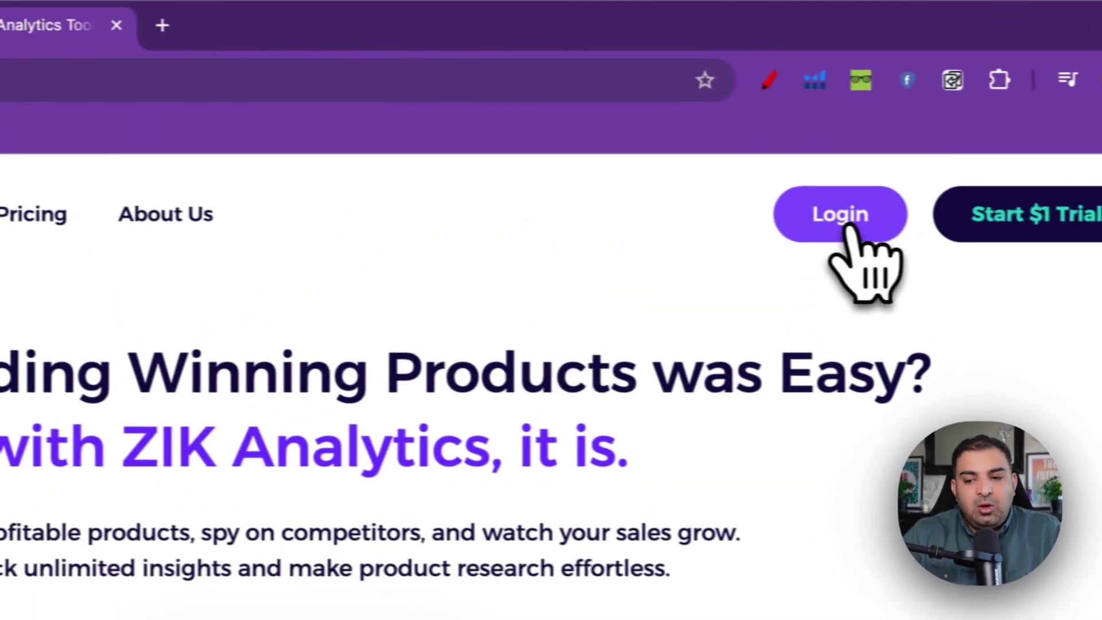
- Log in to the ZIK Analytics account with the saved e-mail and password
left_click(839, 132)
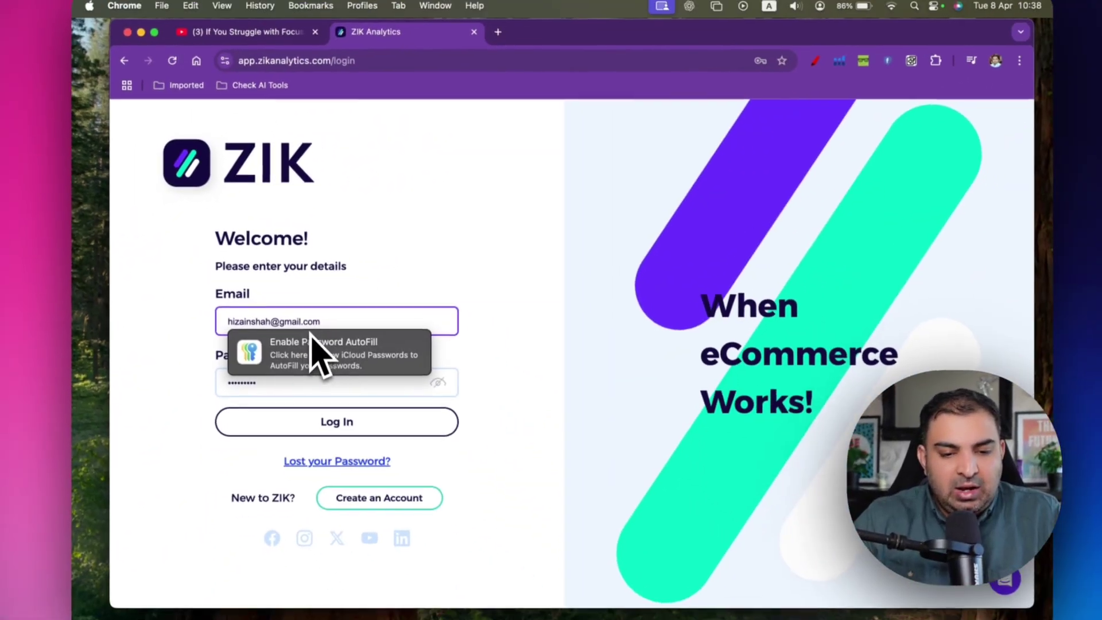
left_click(310, 423)
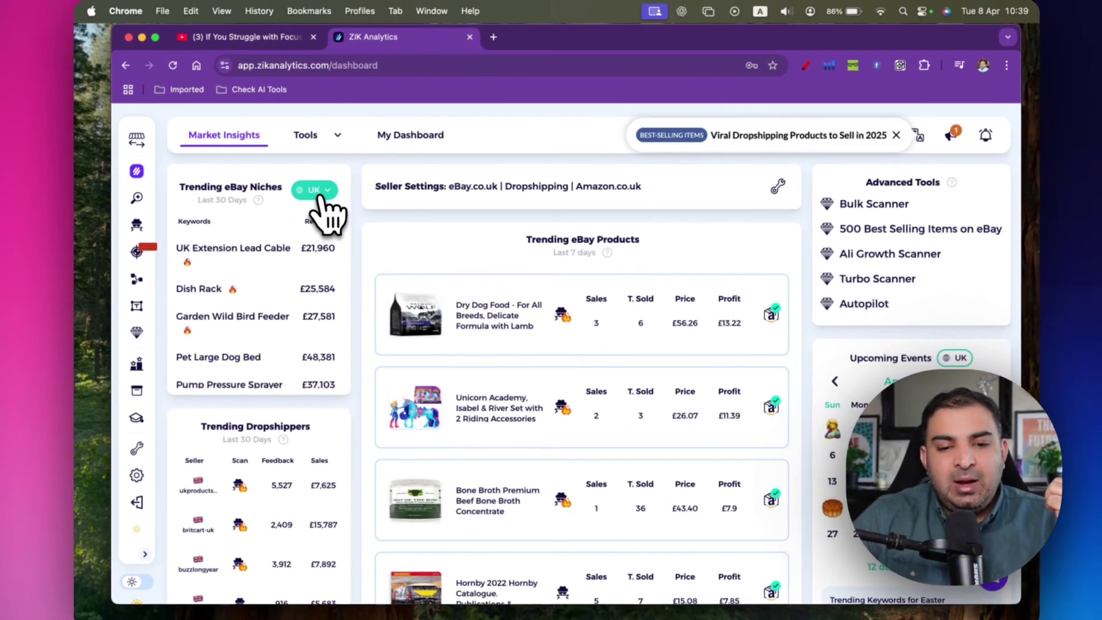
- Set the Trending eBay Niches region to United Kingdom and look through the list of niche keywords
left_click(330, 195)
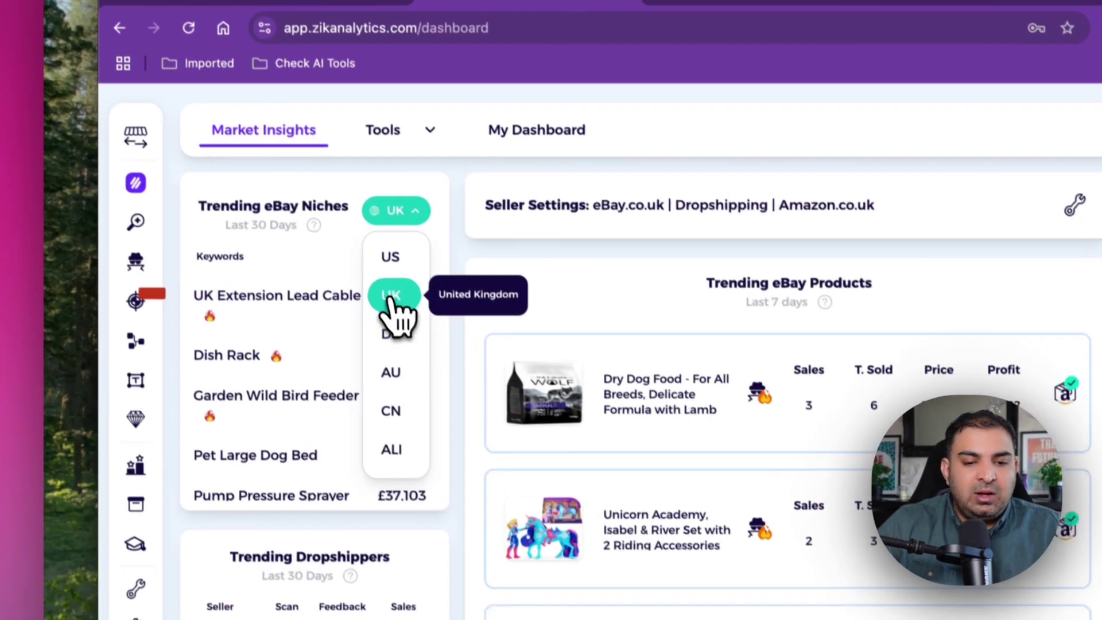
left_click(309, 245)
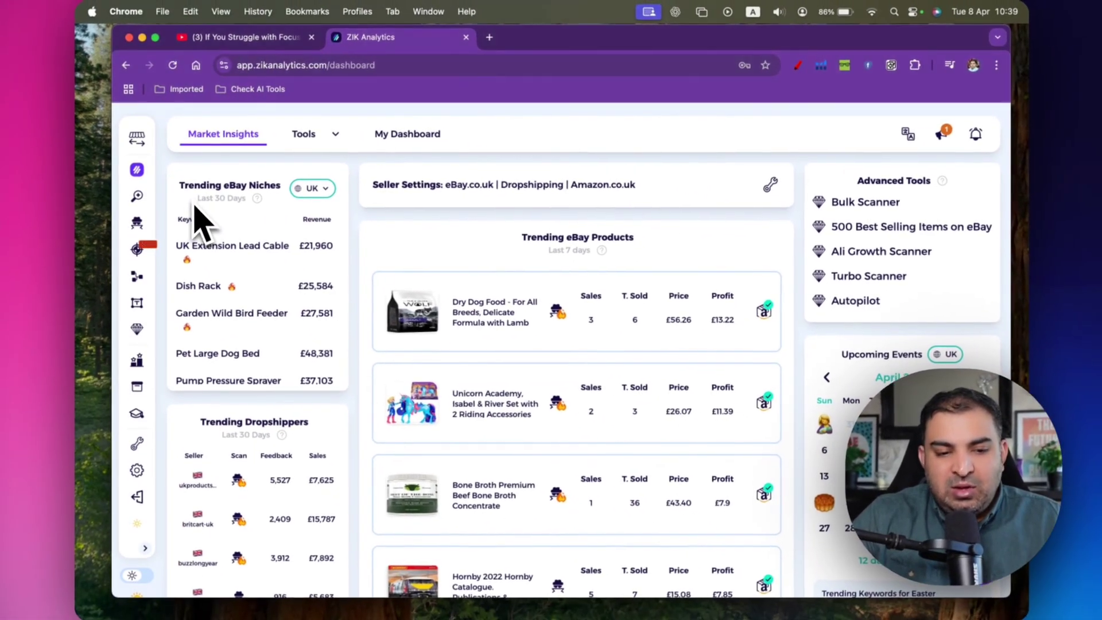
scroll(232, 353, "down", 15)
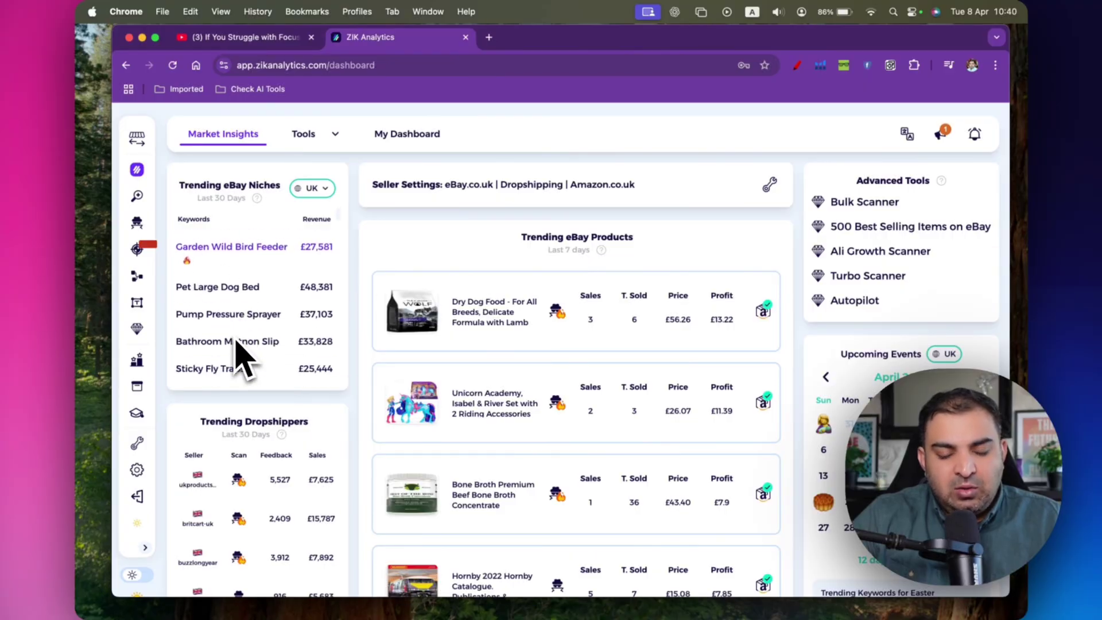
scroll(238, 357, "down", 10)
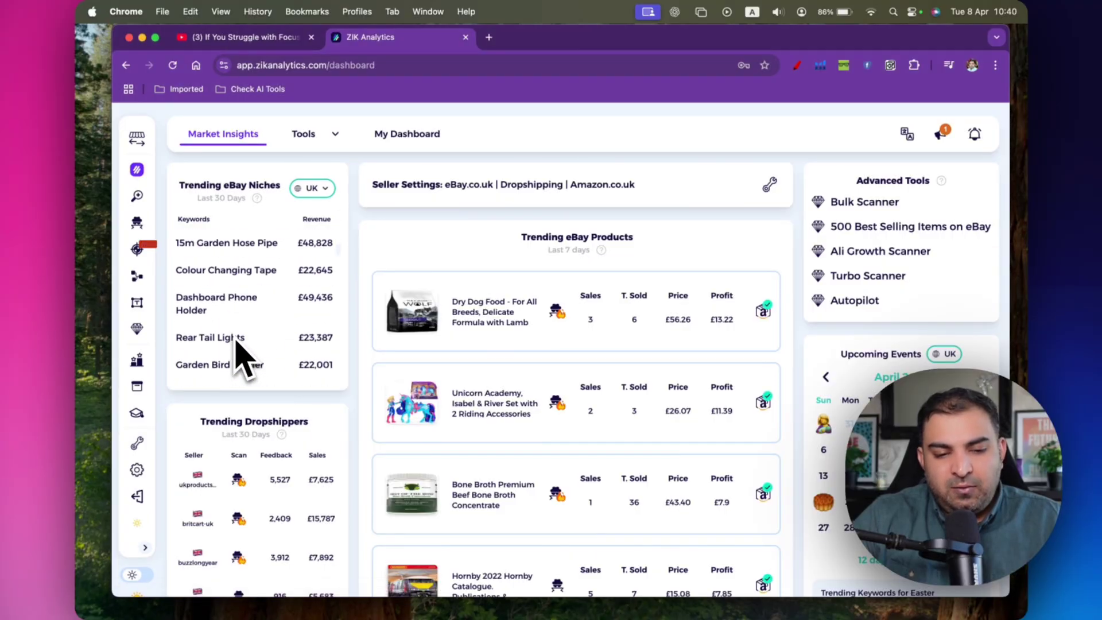
scroll(238, 359, "down", 10)
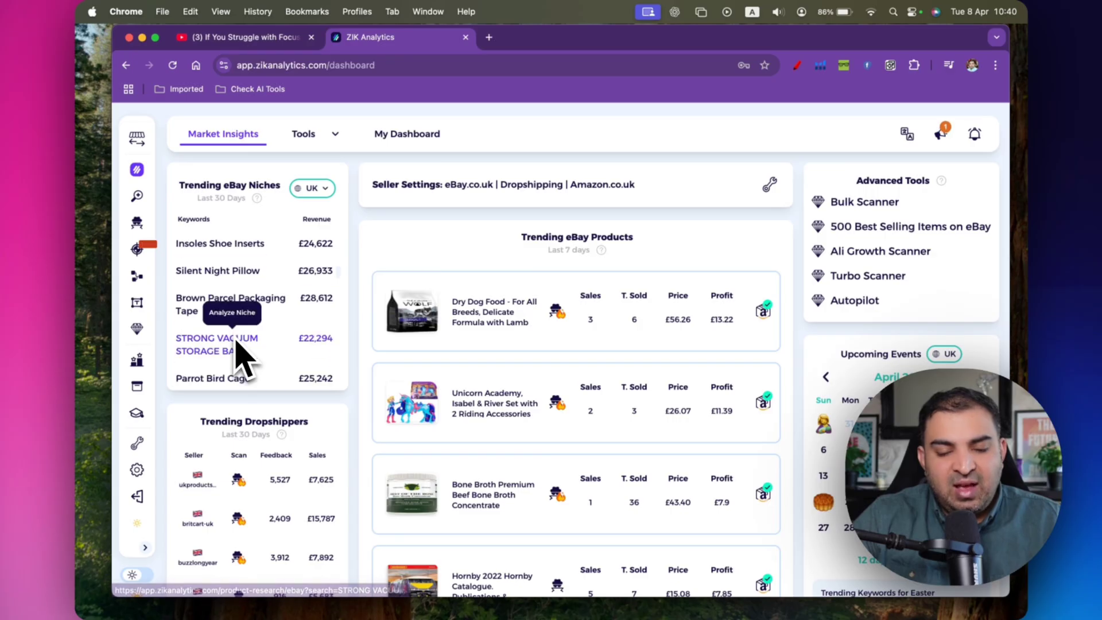
scroll(238, 359, "down", 10)
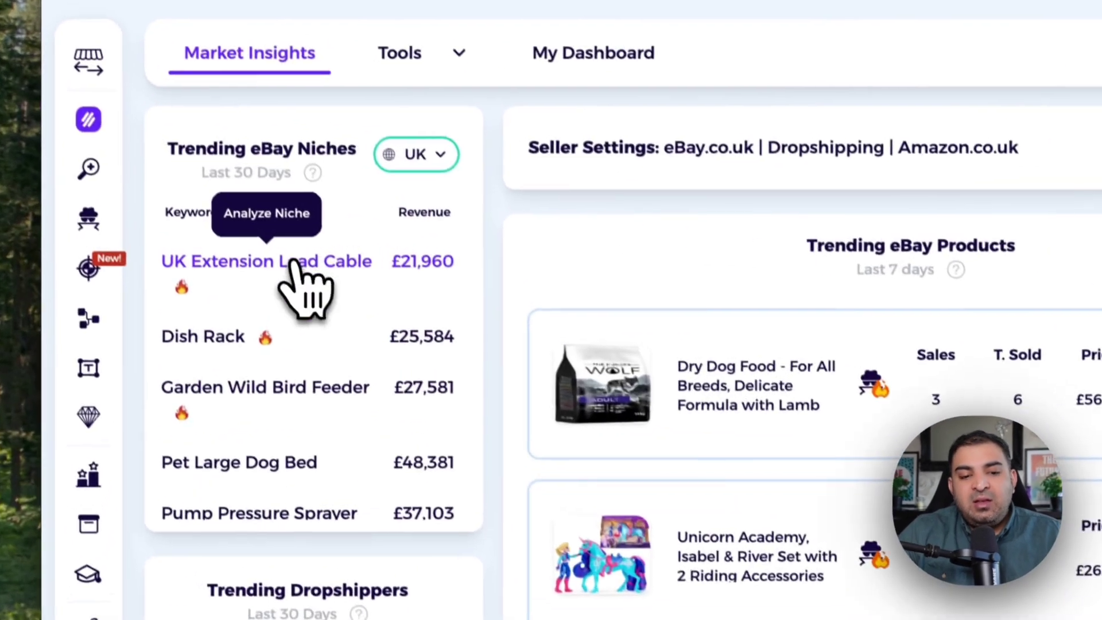
- Open the niche analysis for UK Extension Lead Cable and review its statistics, sales trend and product list
left_click(248, 247)
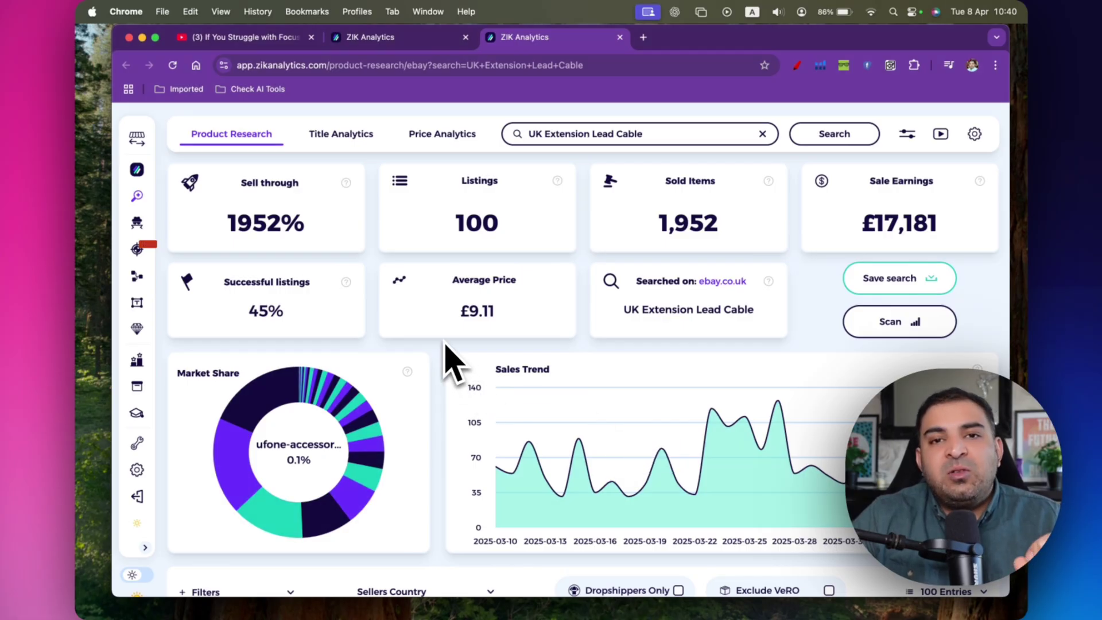
scroll(557, 396, "down", 3)
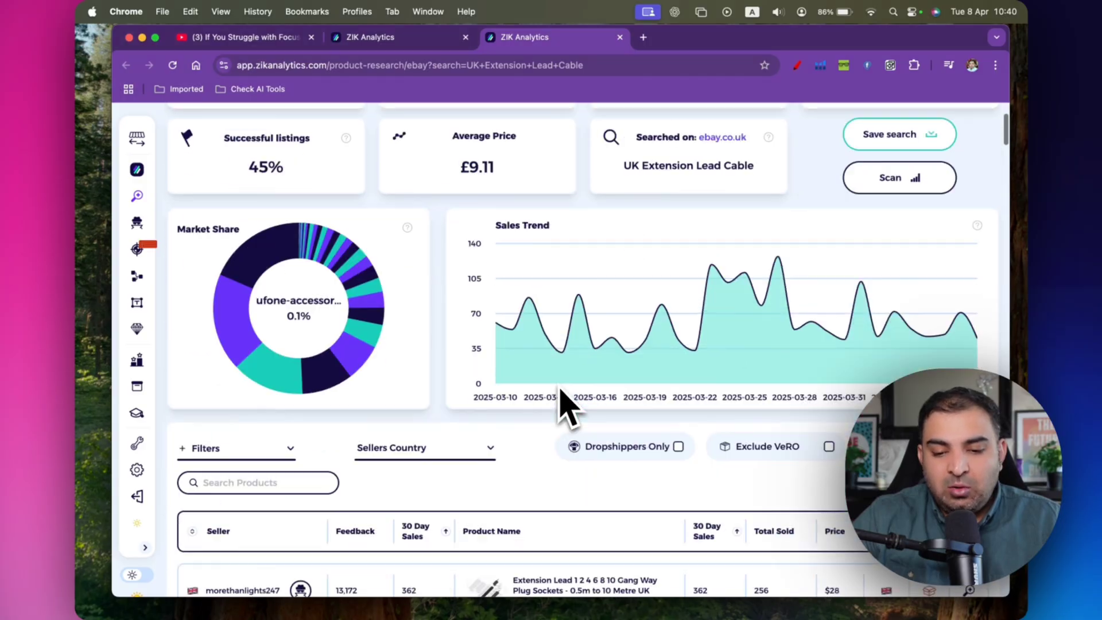
scroll(566, 405, "down", 8)
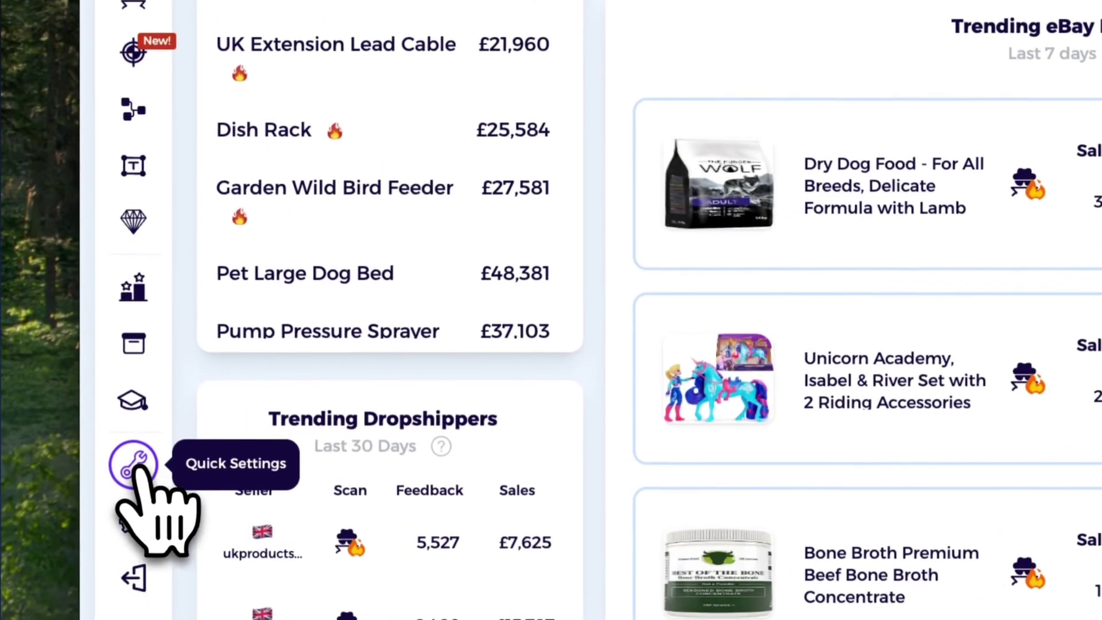
- Open the Quick Settings and set the marketplace to eBay.co.uk
left_click(137, 444)
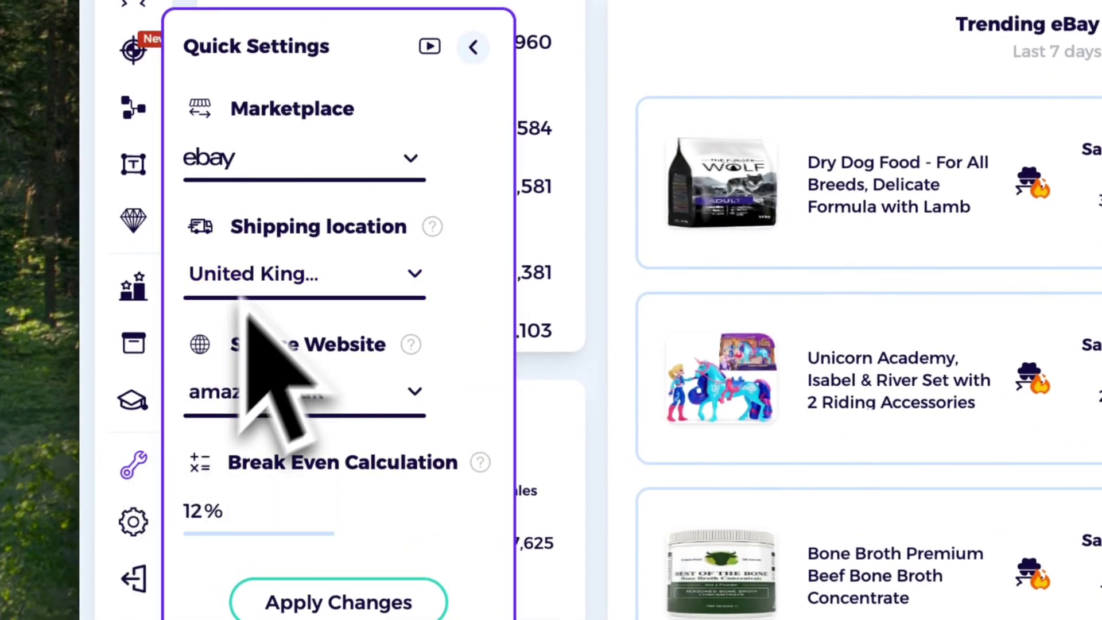
left_click(353, 164)
mouse_move(313, 223)
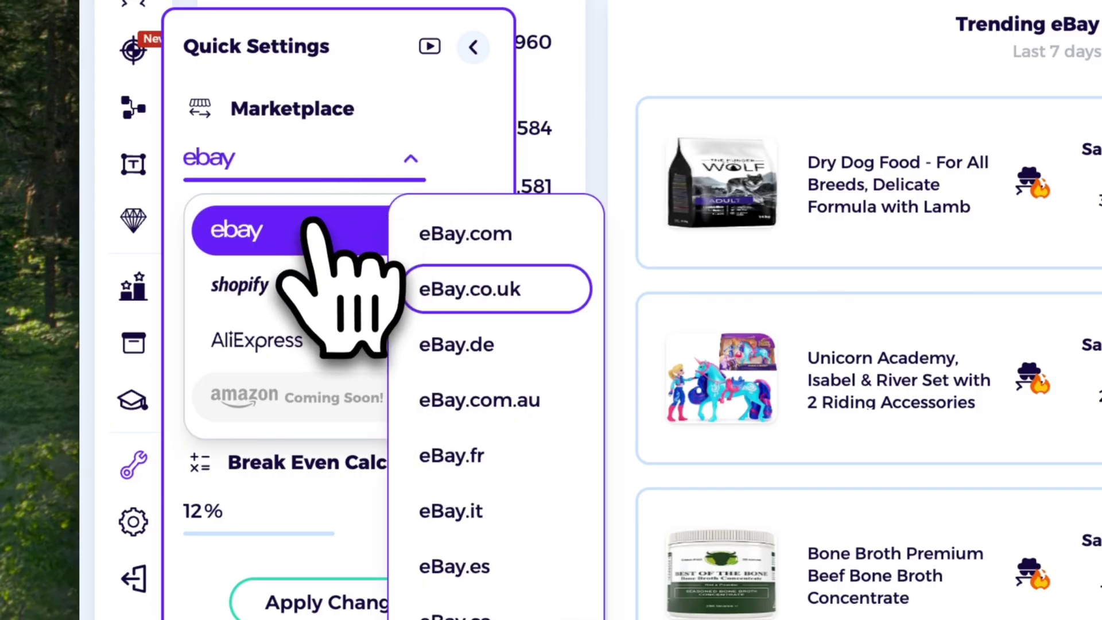
left_click(553, 285)
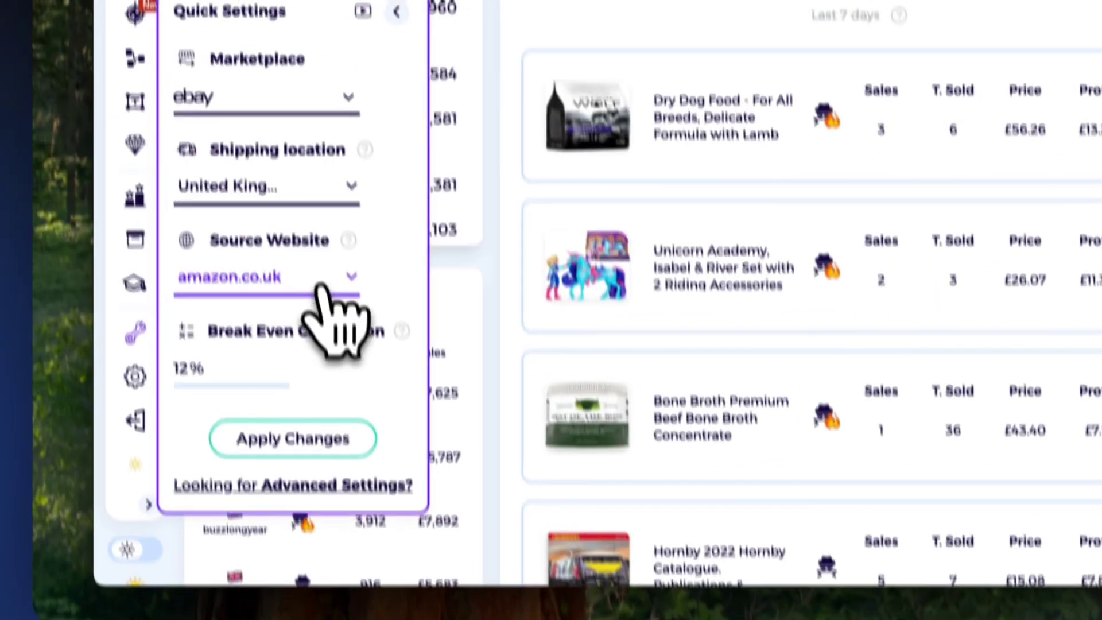
- Set the source website to amazon.co.uk and apply the Quick Settings changes
left_click(251, 412)
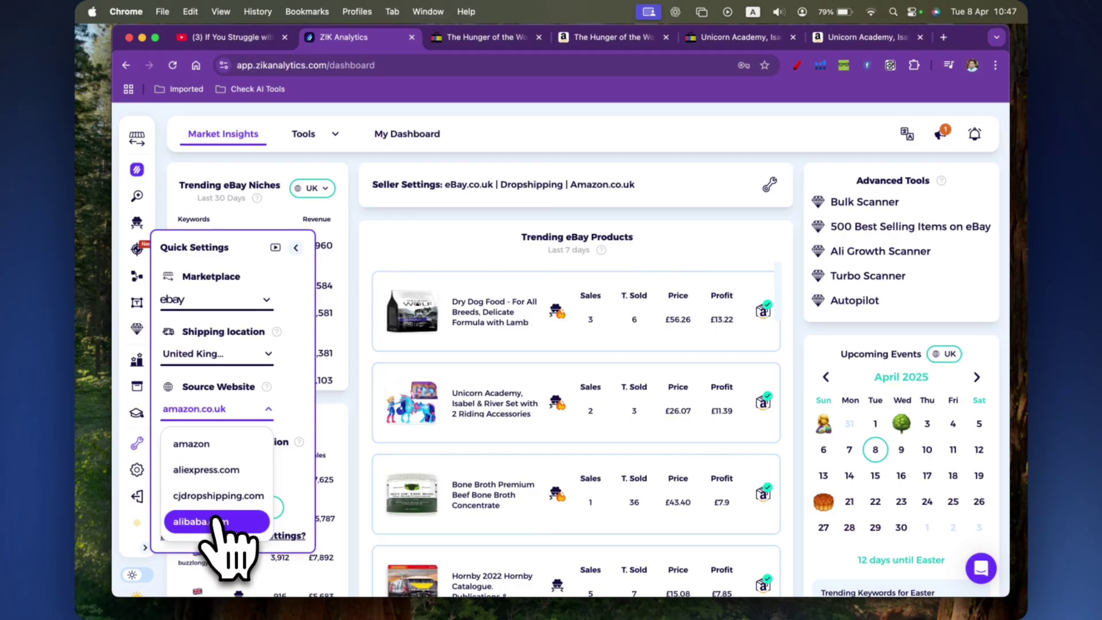
mouse_move(217, 455)
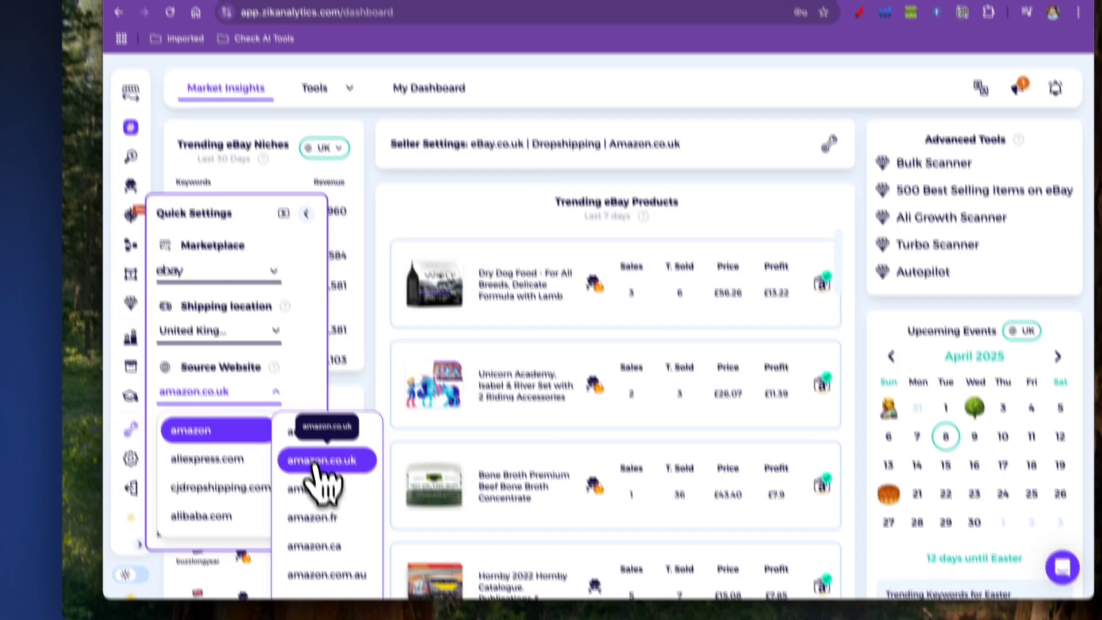
left_click(310, 472)
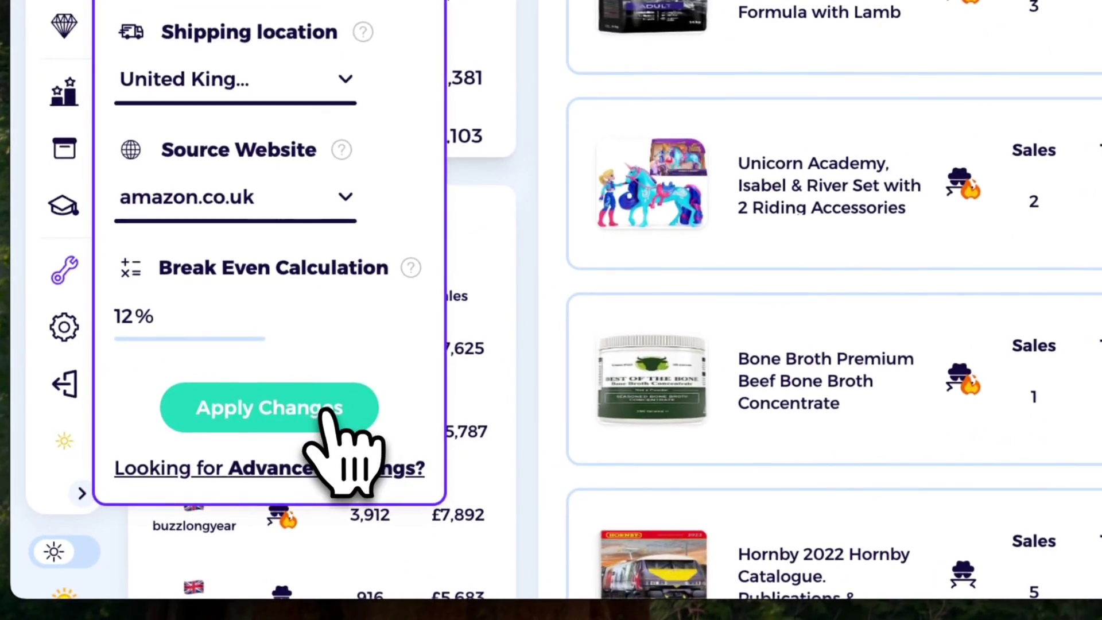
left_click(325, 410)
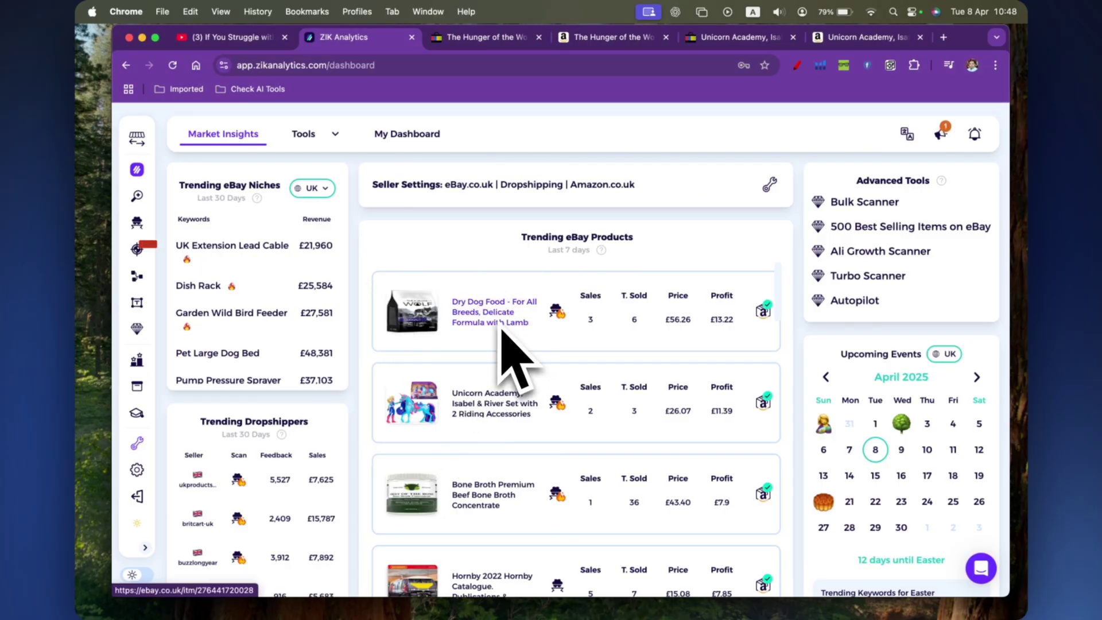
- Look through the Trending eBay Products of the last 7 days, checking sales, price and profit for each item
scroll(502, 329, "down", 3)
scroll(501, 329, "up", 3)
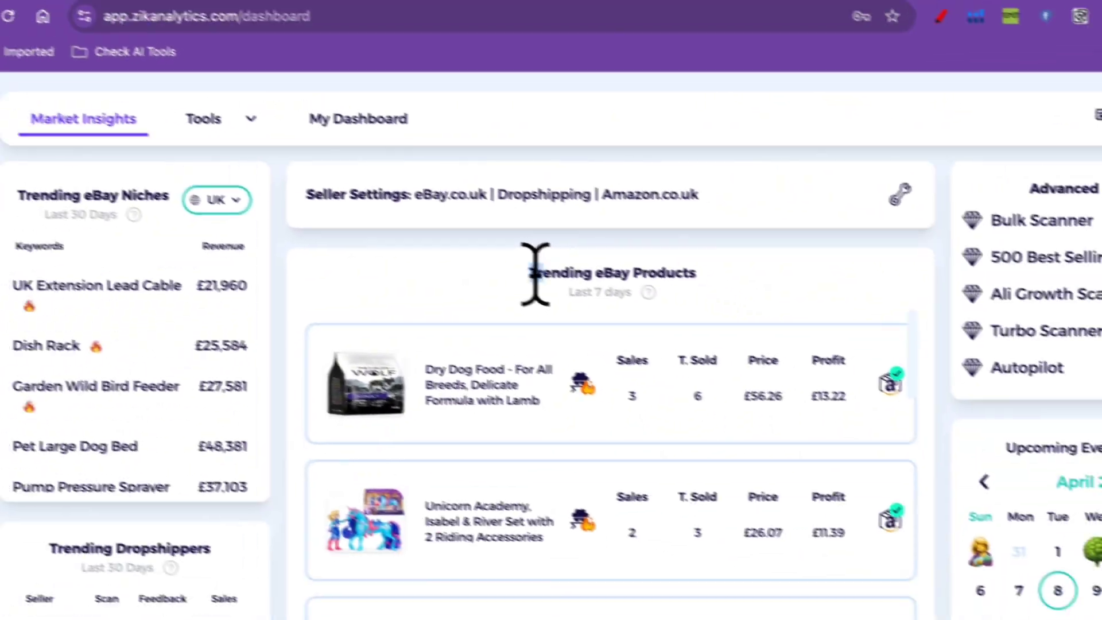
left_click_drag(544, 322, 796, 372)
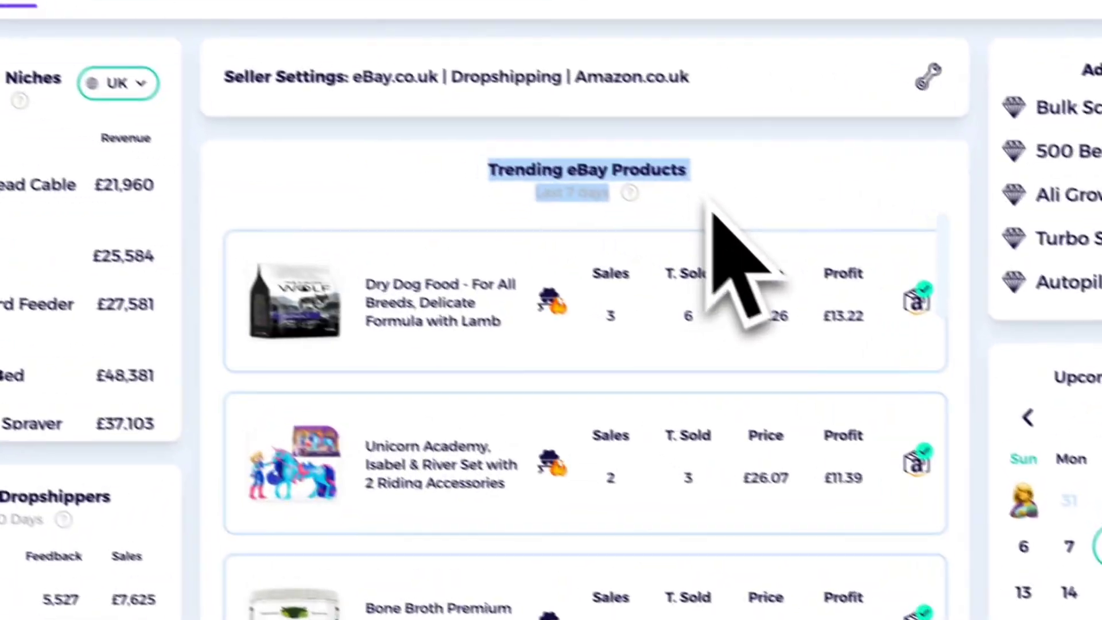
left_click(669, 265)
scroll(359, 441, "down", 10)
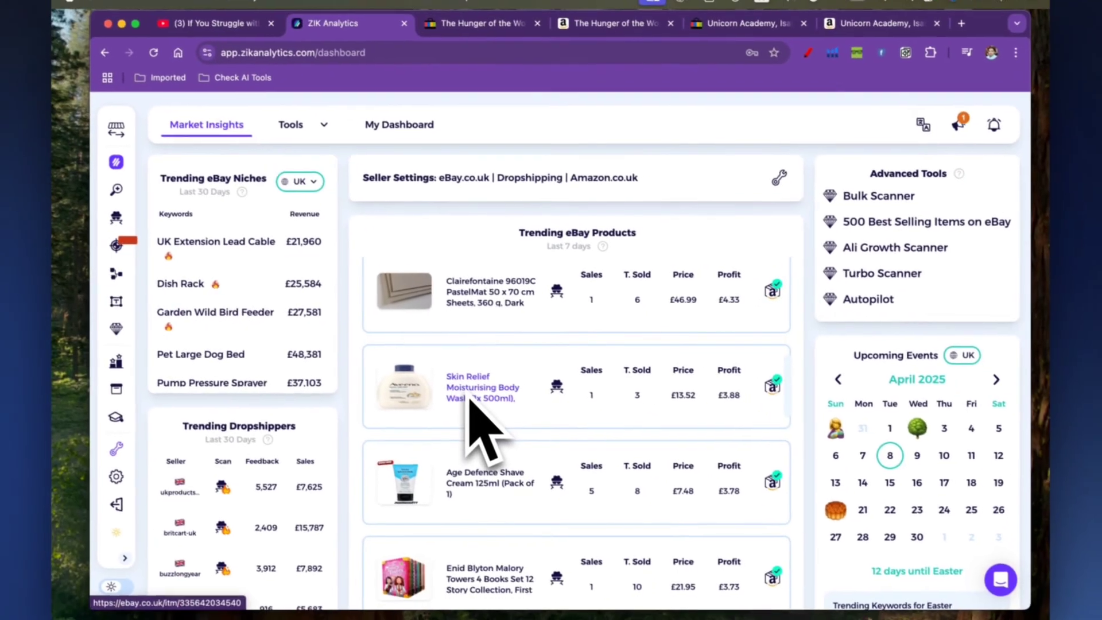
scroll(471, 402, "down", 1)
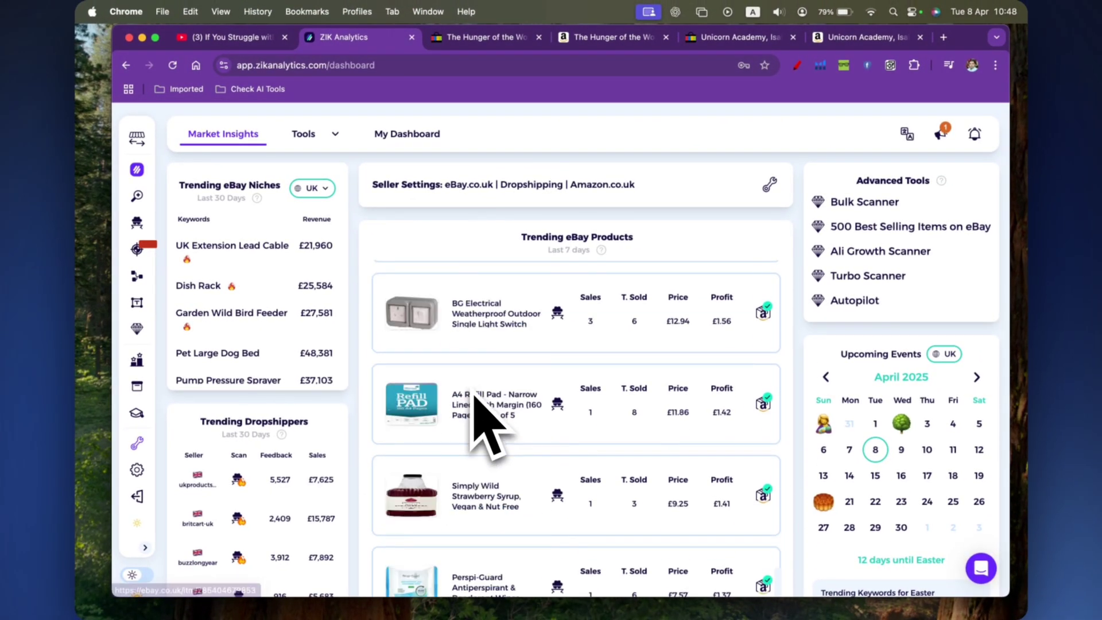
scroll(476, 397, "down", 3)
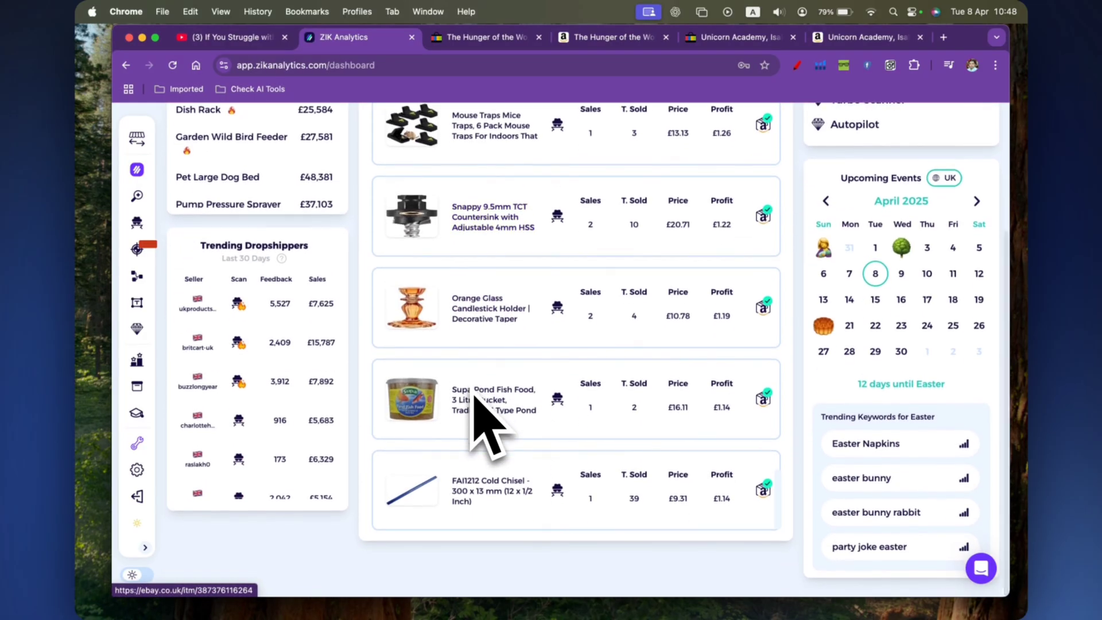
scroll(474, 397, "down", 3)
scroll(488, 428, "up", 3)
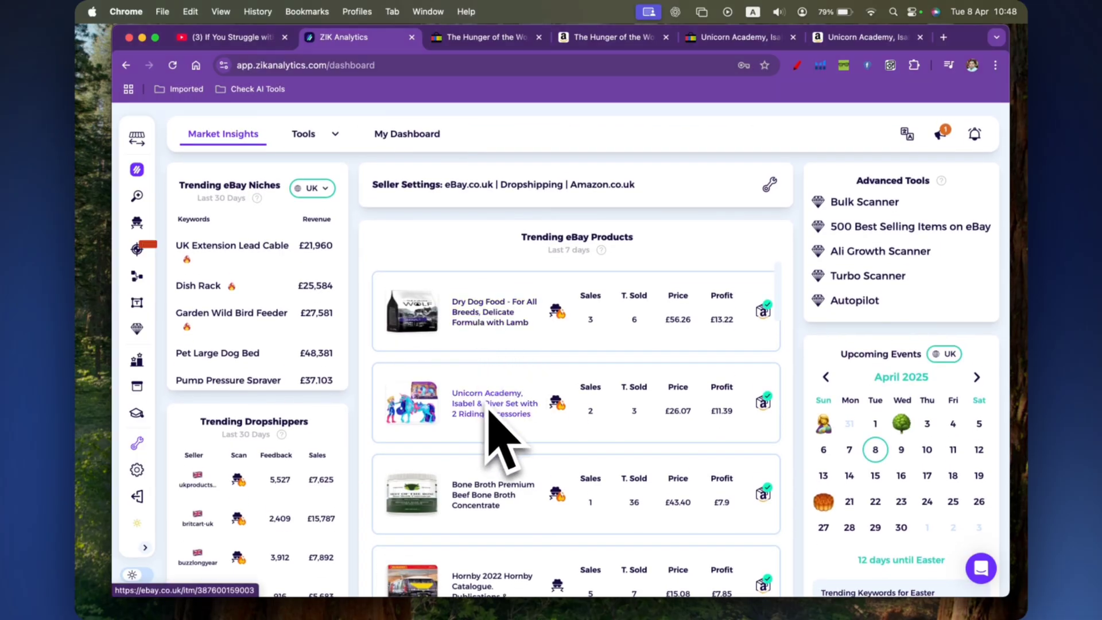
- Compare the Hunger of the Wolf dog food's eBay listing with its Amazon page, checking product match and price
left_click(498, 39)
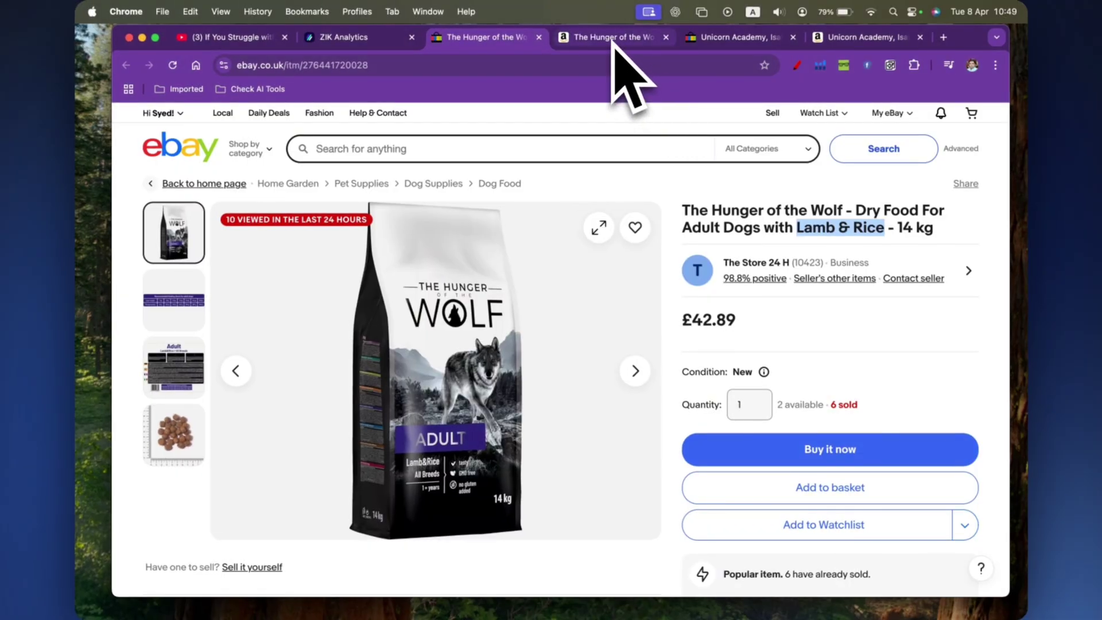
left_click(613, 39)
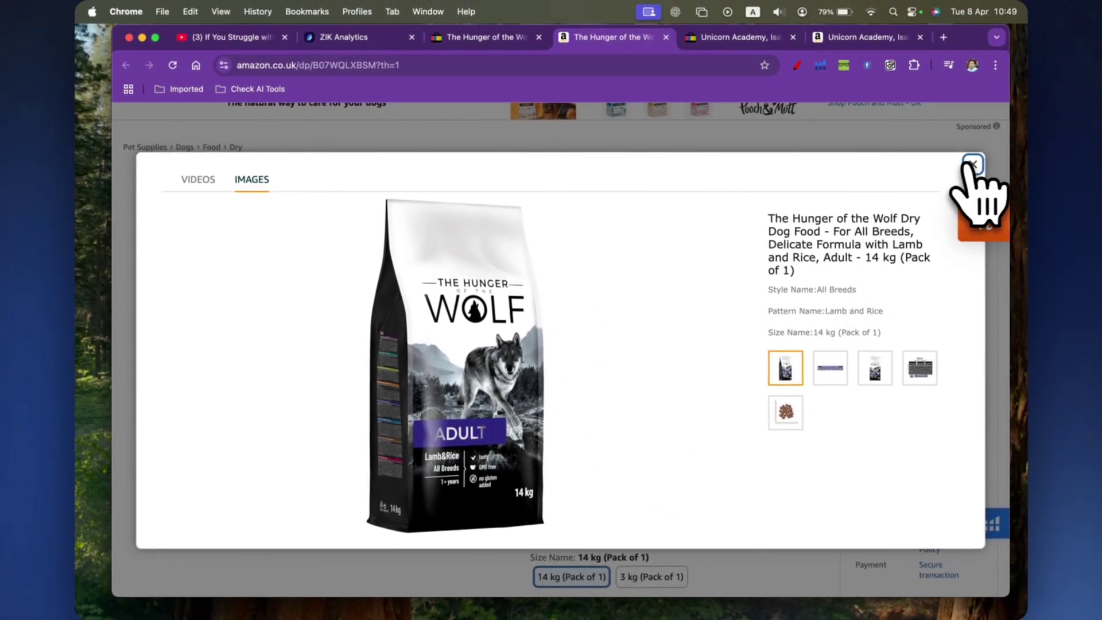
left_click(971, 165)
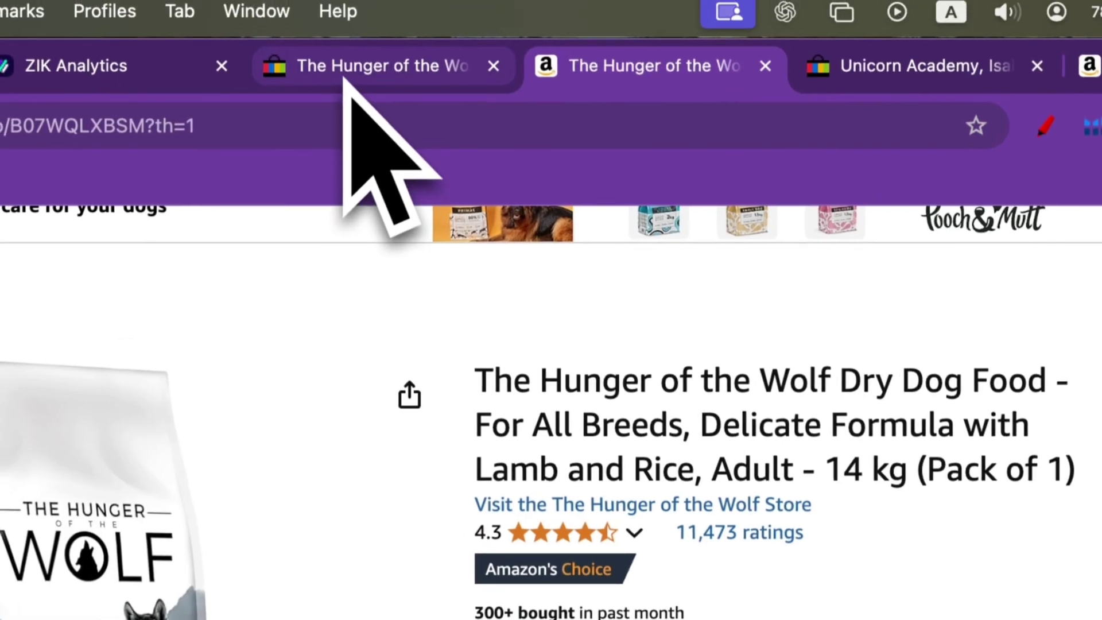
left_click(352, 95)
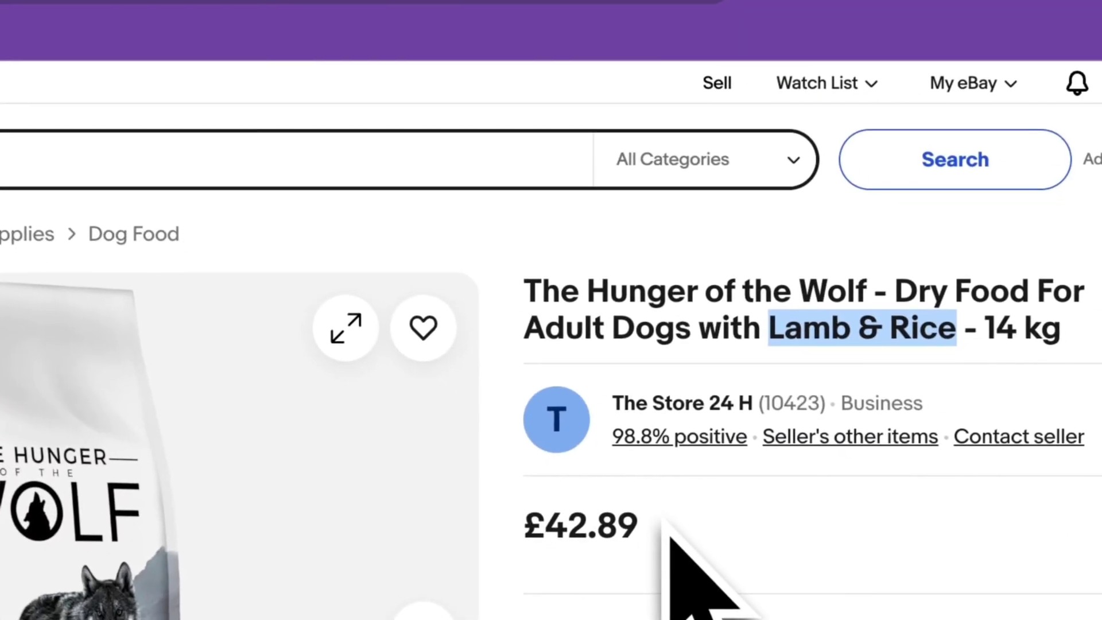
left_click(647, 534)
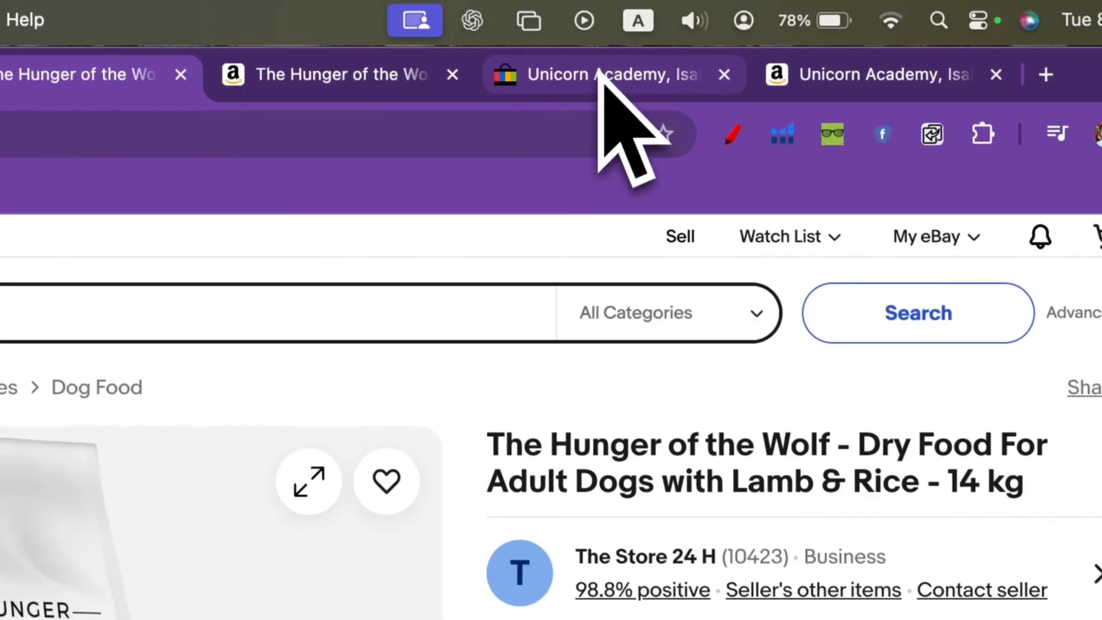
- Compare the price of the Unicorn Academy Isabel & River Set on its eBay listing and Amazon page
left_click(635, 0)
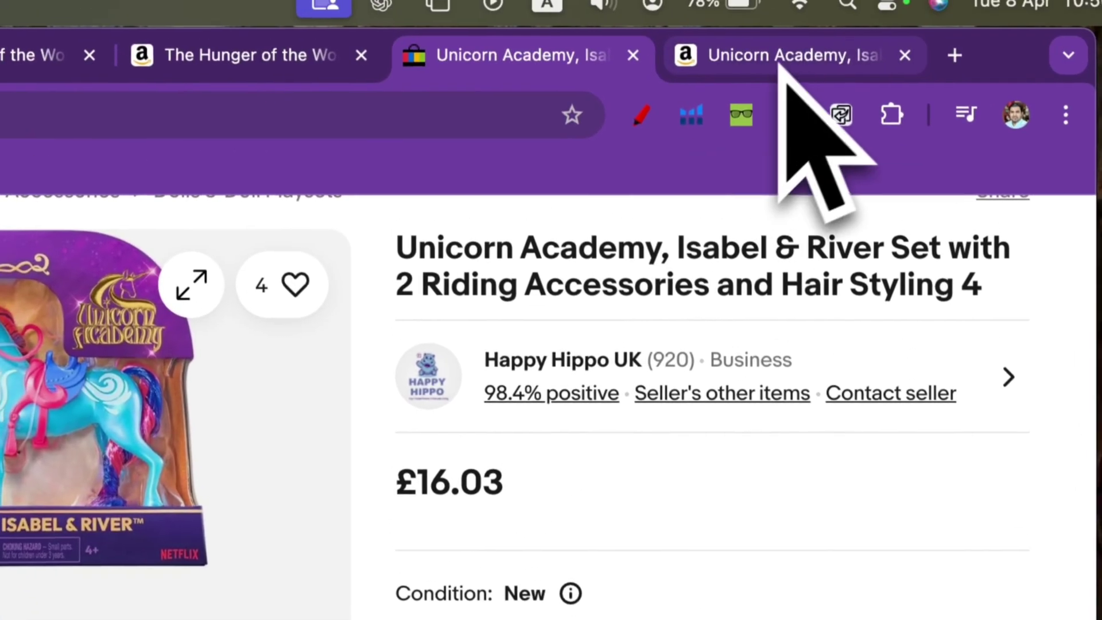
left_click(783, 57)
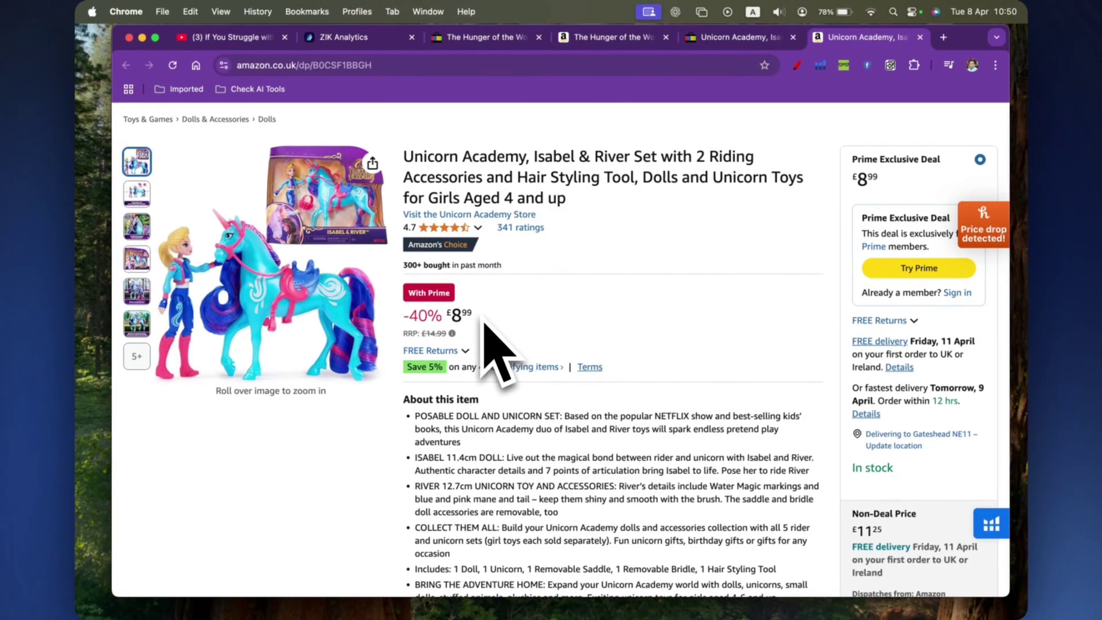
- Return to the ZIK Analytics dashboard and change the source website in Seller Settings to AliExpress
left_click(379, 41)
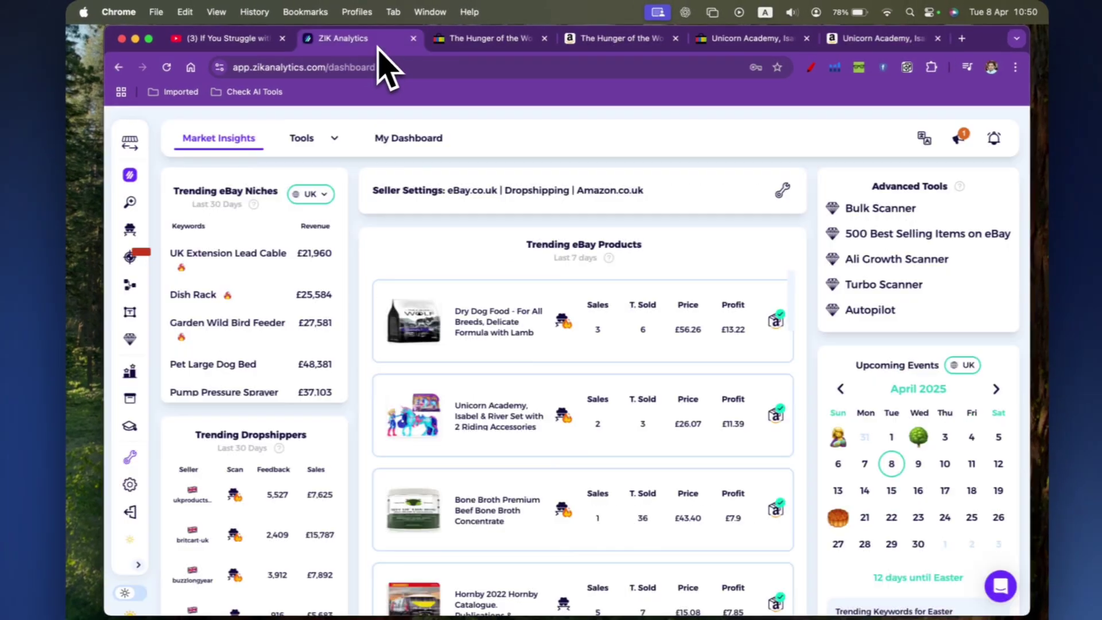
scroll(577, 500, "down", 10)
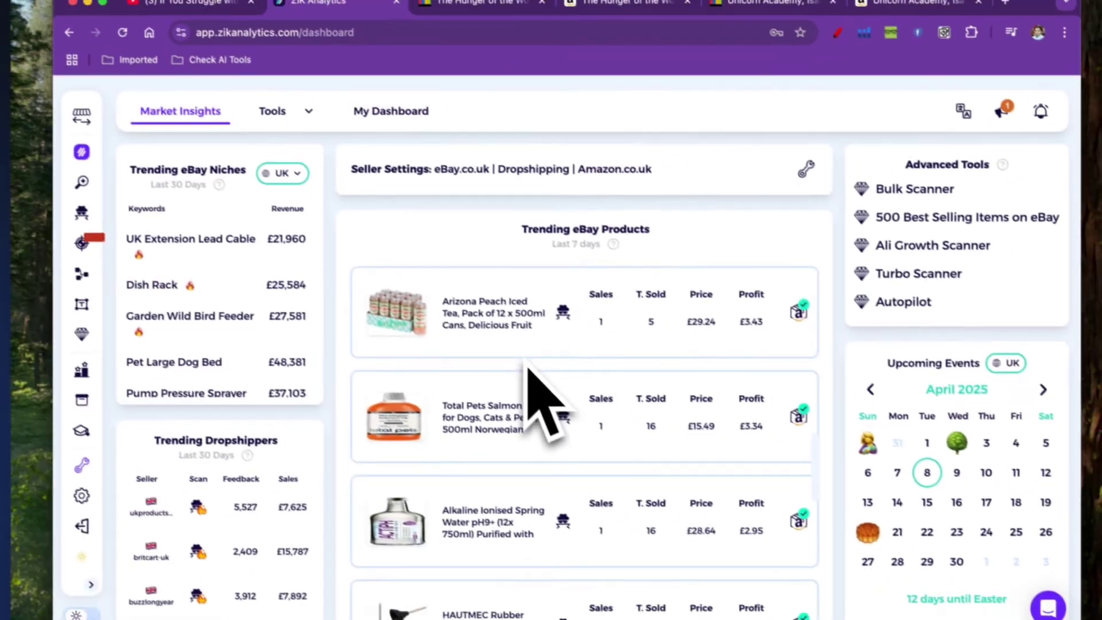
scroll(526, 367, "up", 10)
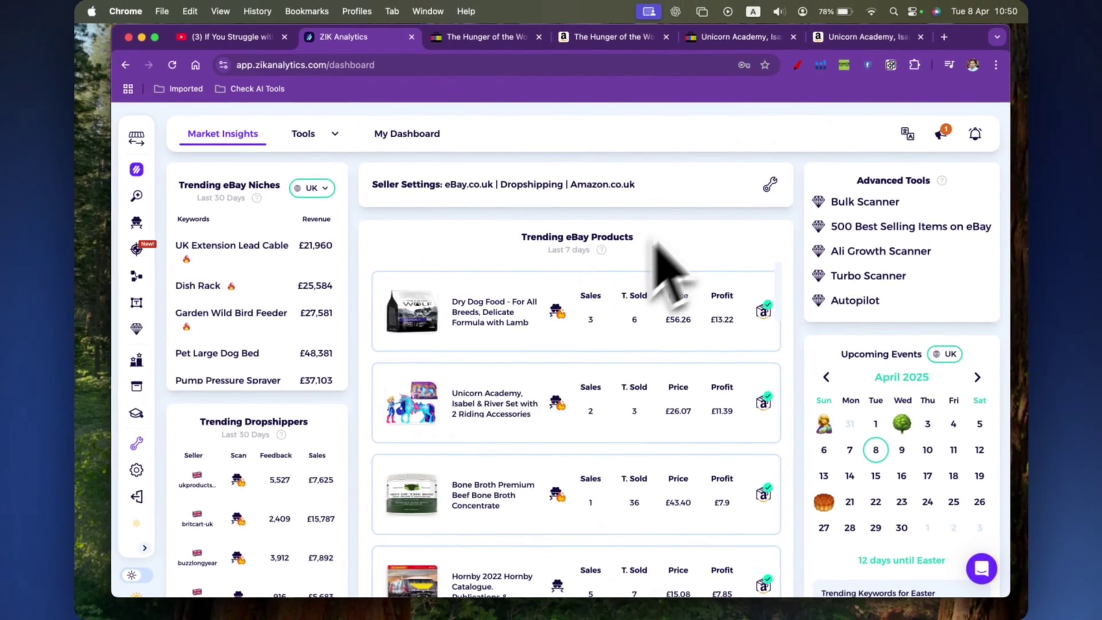
left_click(770, 184)
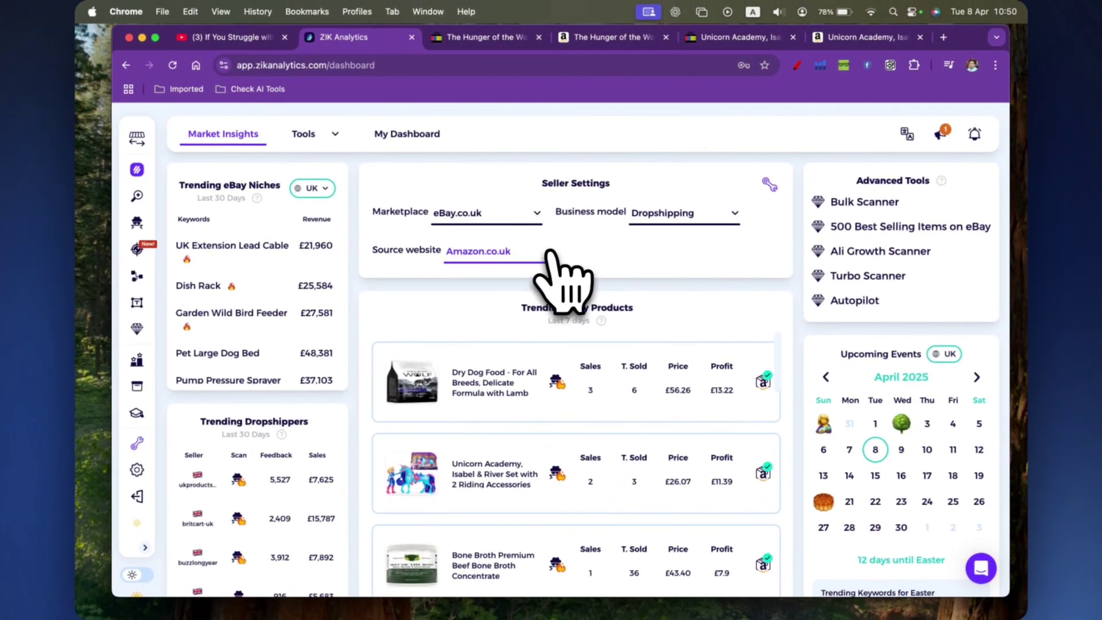
left_click(550, 252)
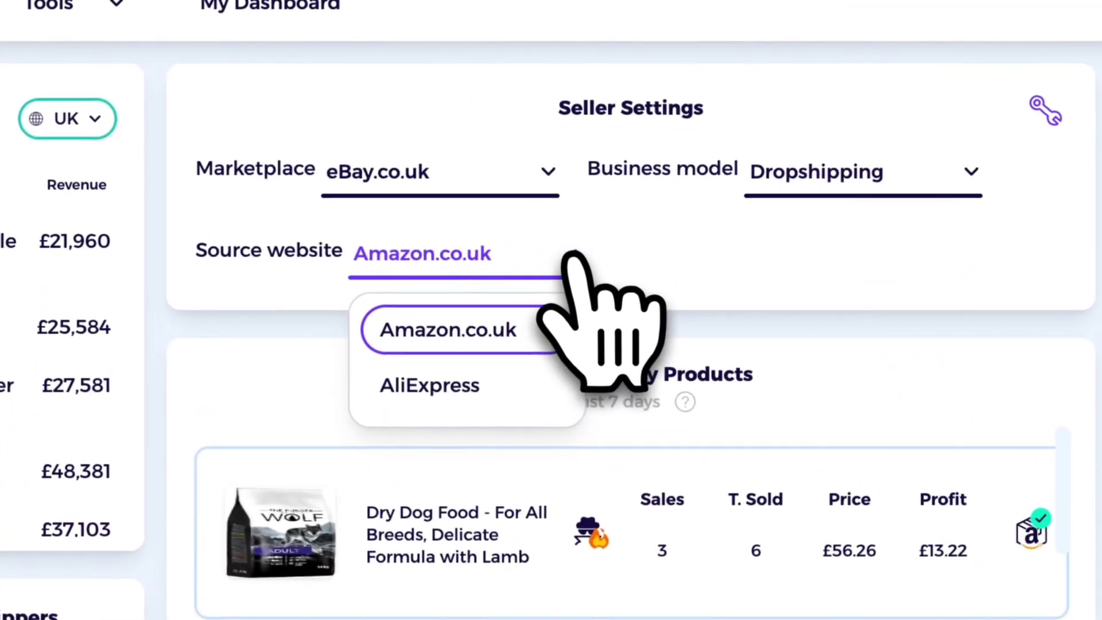
left_click(474, 384)
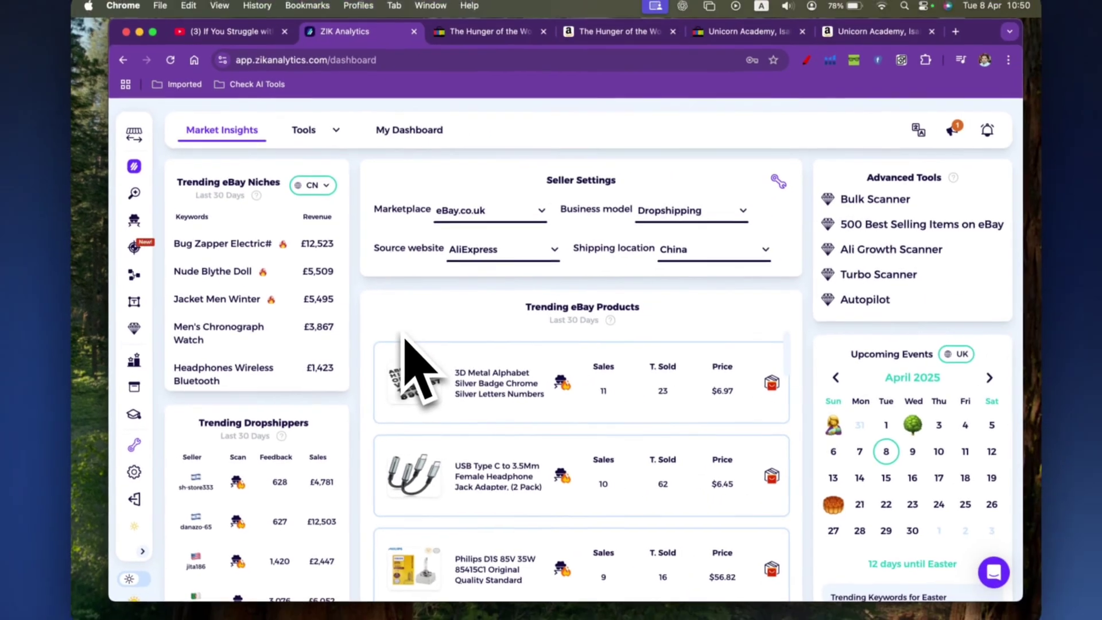
- Look through the Trending eBay Products sourced from AliExpress, checking each item's sales, total sold and price
scroll(508, 436, "down", 15)
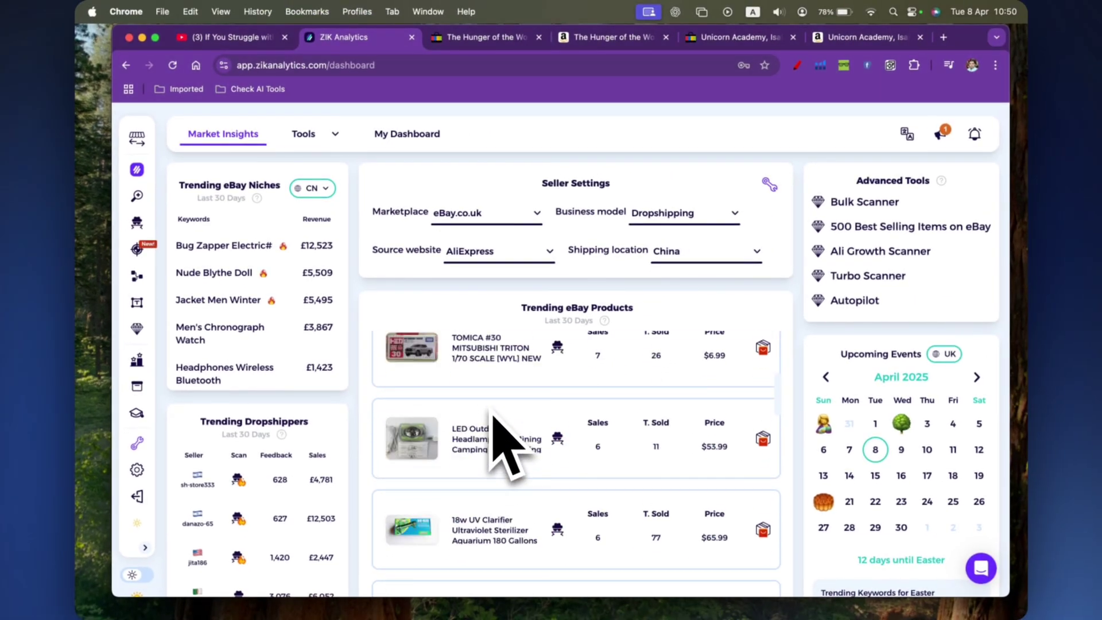
scroll(495, 418, "down", 15)
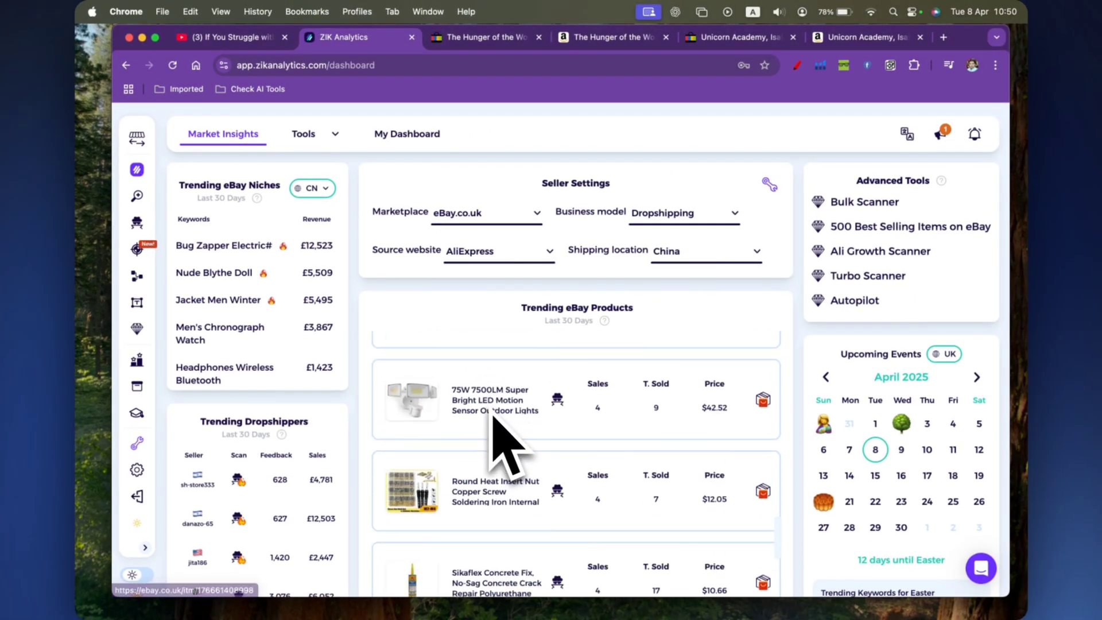
scroll(494, 418, "down", 8)
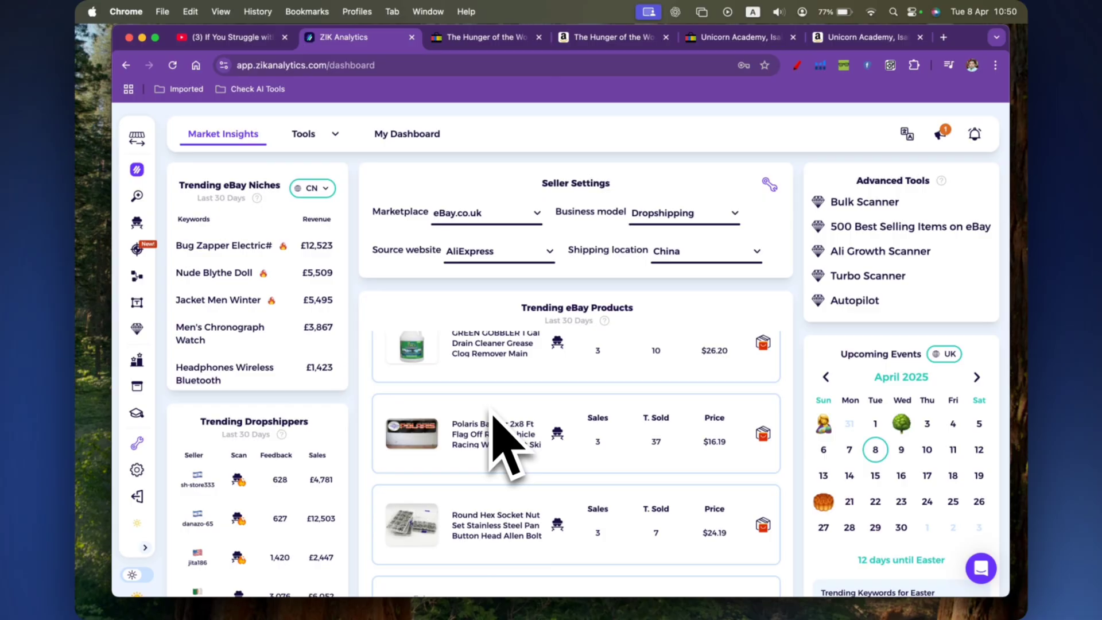
scroll(493, 418, "down", 15)
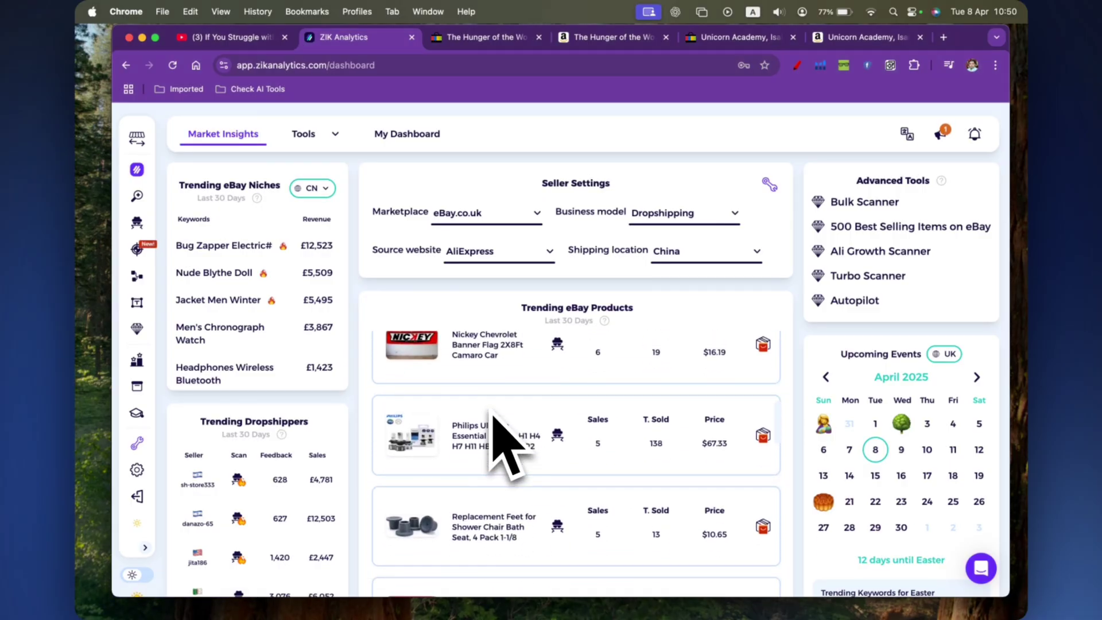
scroll(495, 418, "down", 5)
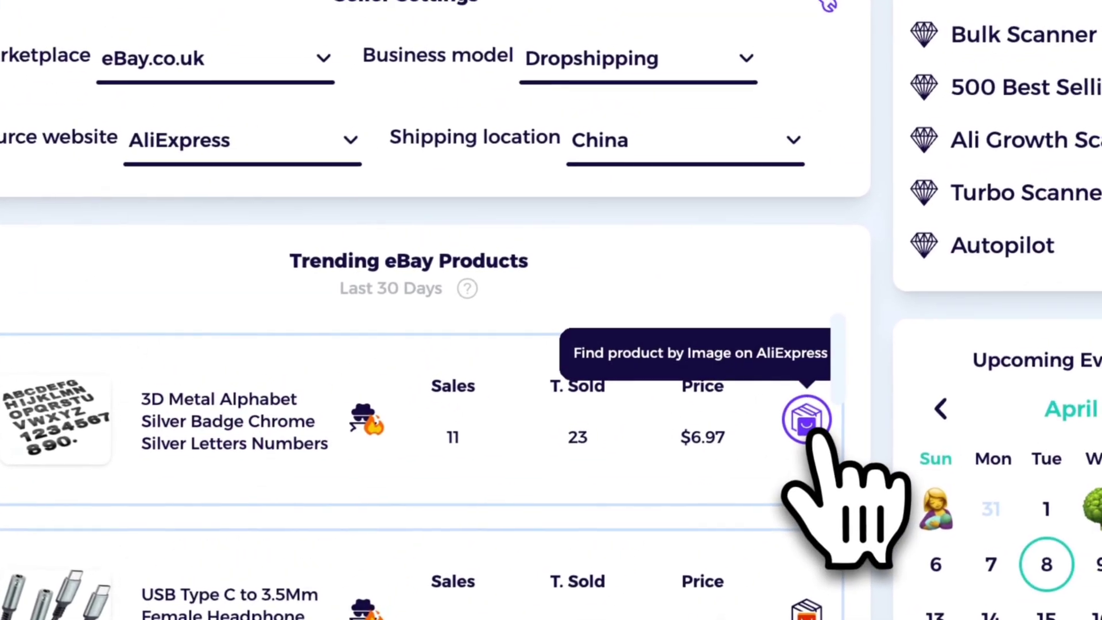
- Find the 3D Metal Alphabet car stickers by image on AliExpress, review the matches' prices and profit margins, and close the results
left_click(807, 422)
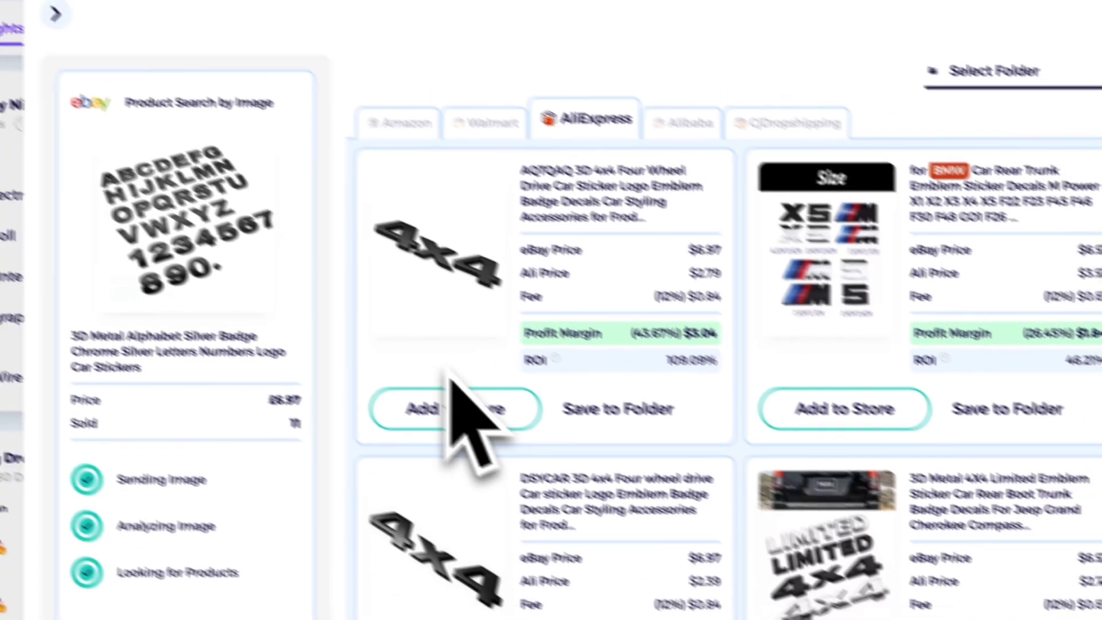
scroll(471, 425, "down", 3)
scroll(465, 417, "up", 3)
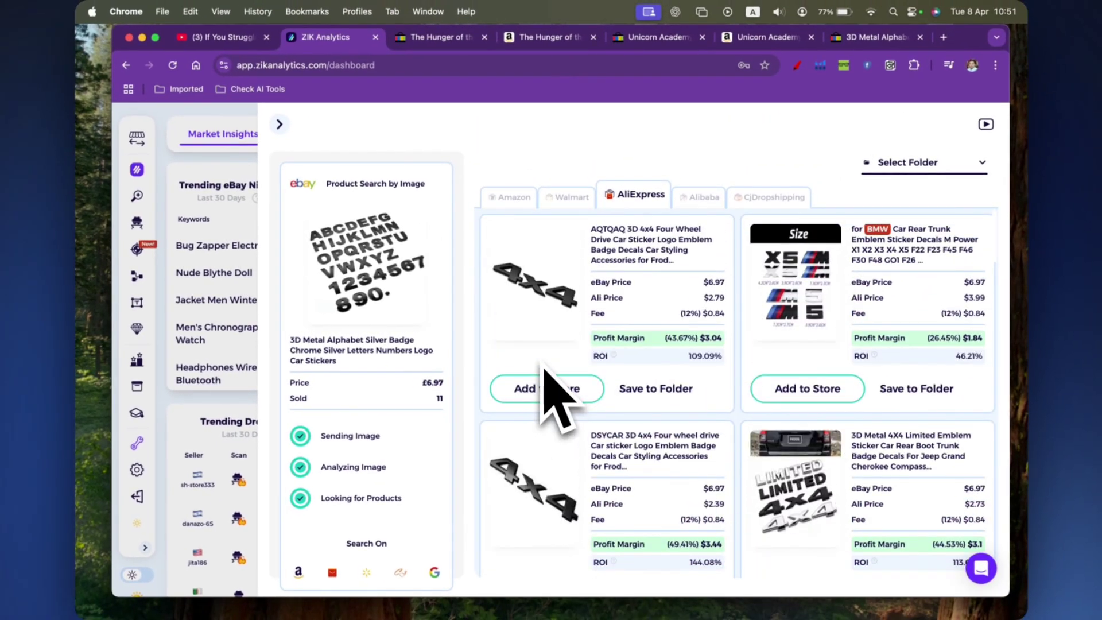
scroll(465, 418, "down", 3)
scroll(557, 402, "down", 3)
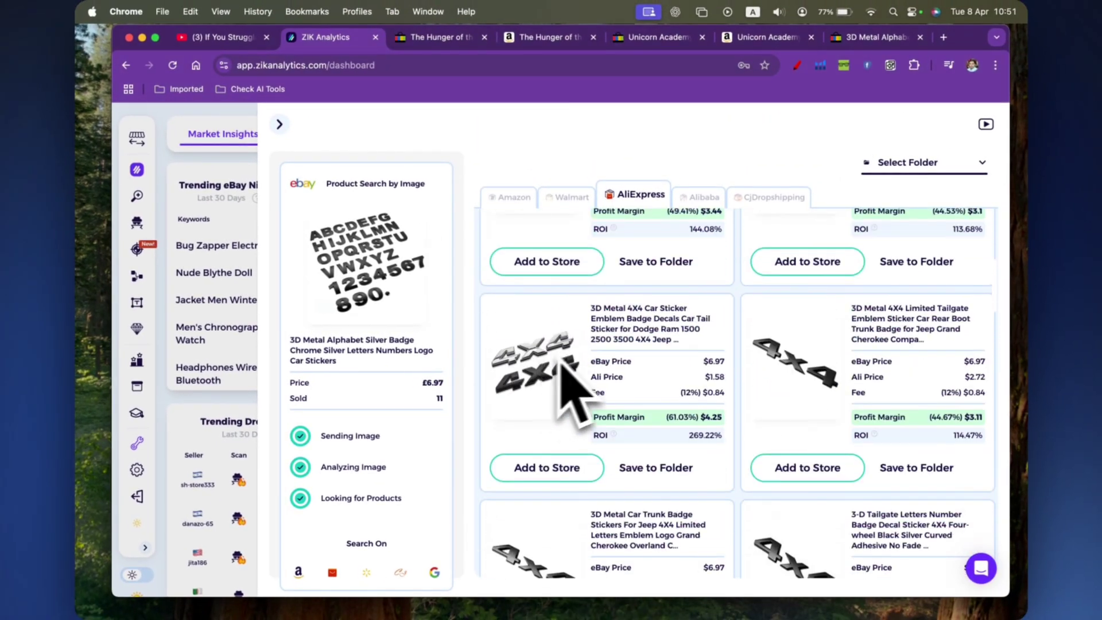
scroll(689, 430, "down", 3)
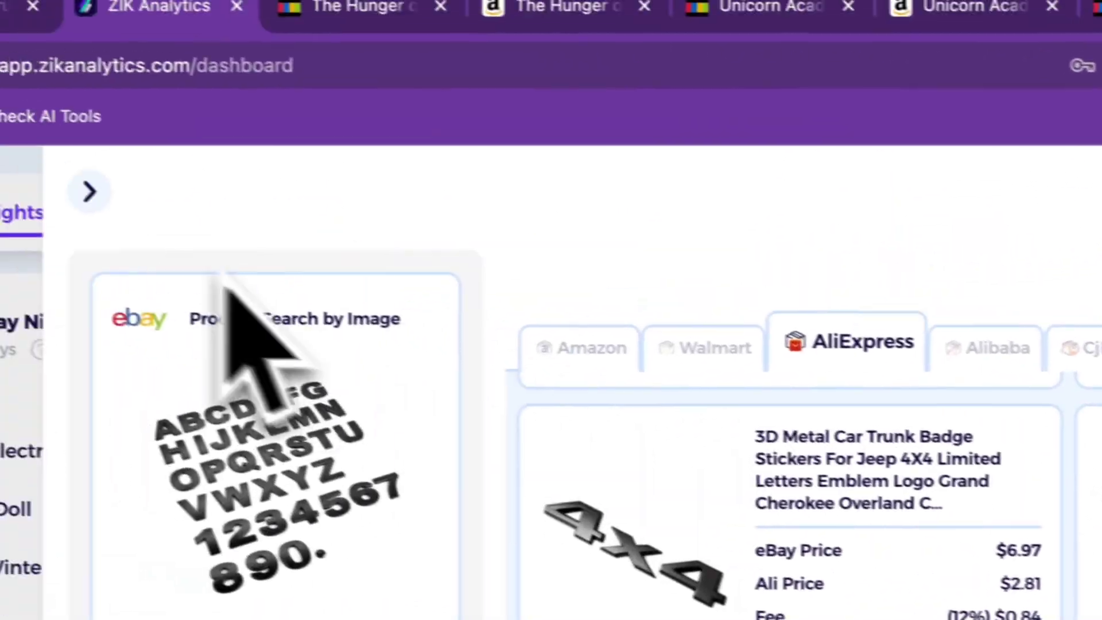
left_click(88, 189)
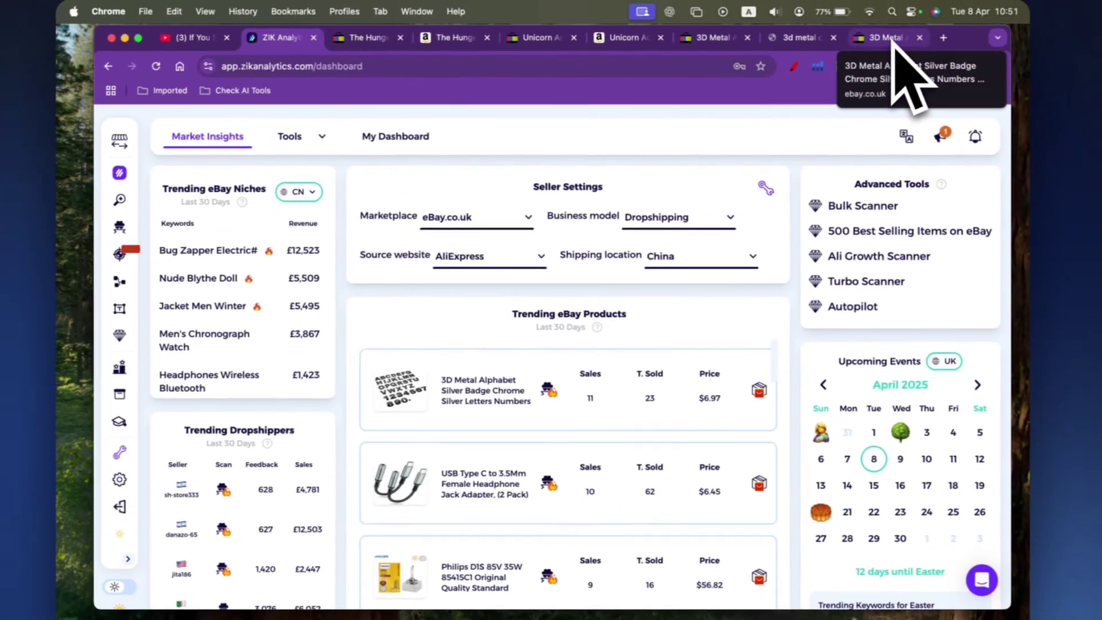
- Compare the 3D Metal Alphabet stickers' eBay listing with the AliExpress page, declining notifications there and highlighting the eBay price in pounds
left_click(891, 42)
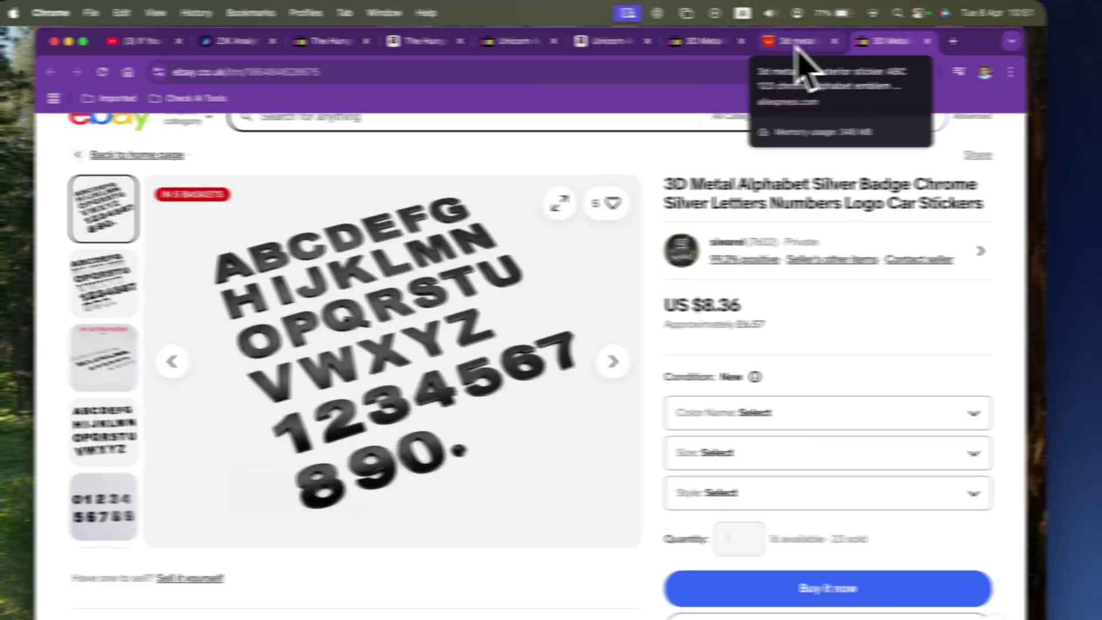
left_click(803, 41)
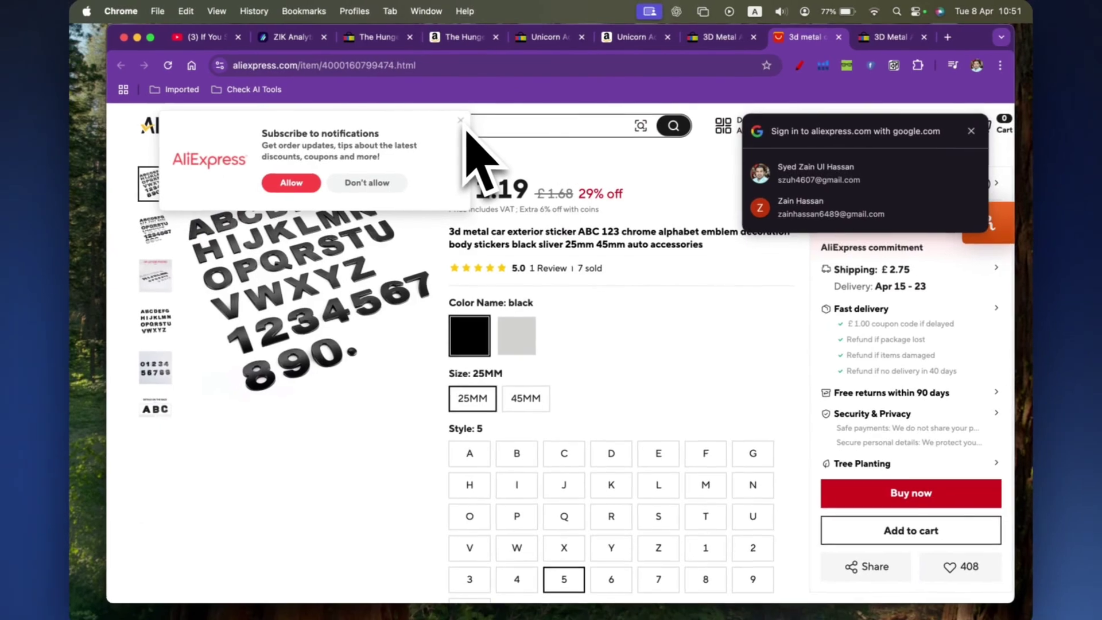
left_click(372, 183)
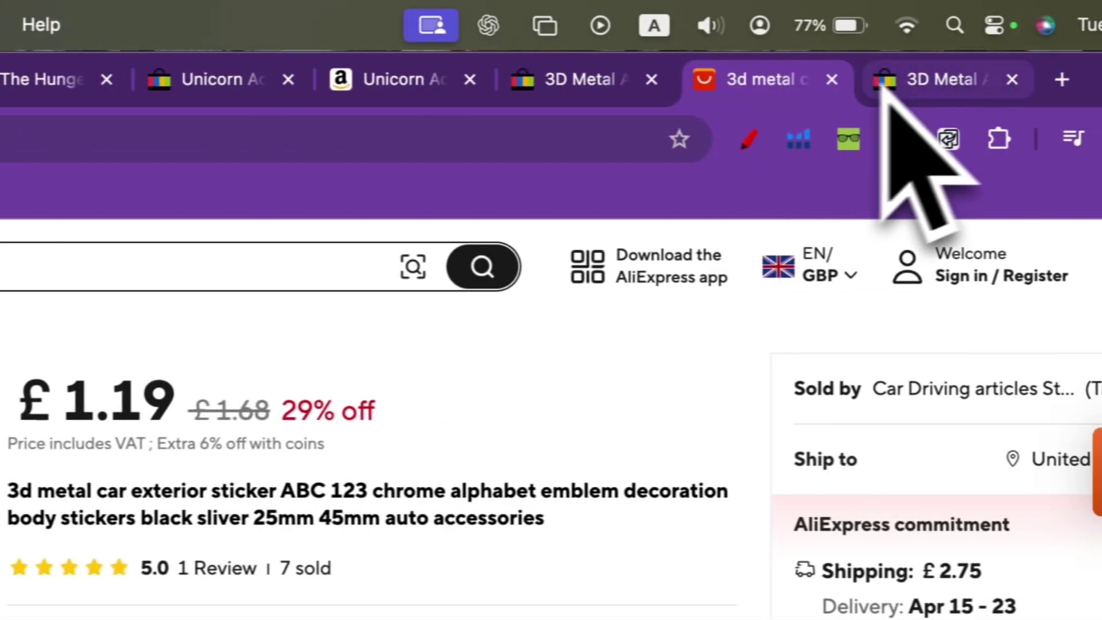
left_click(888, 101)
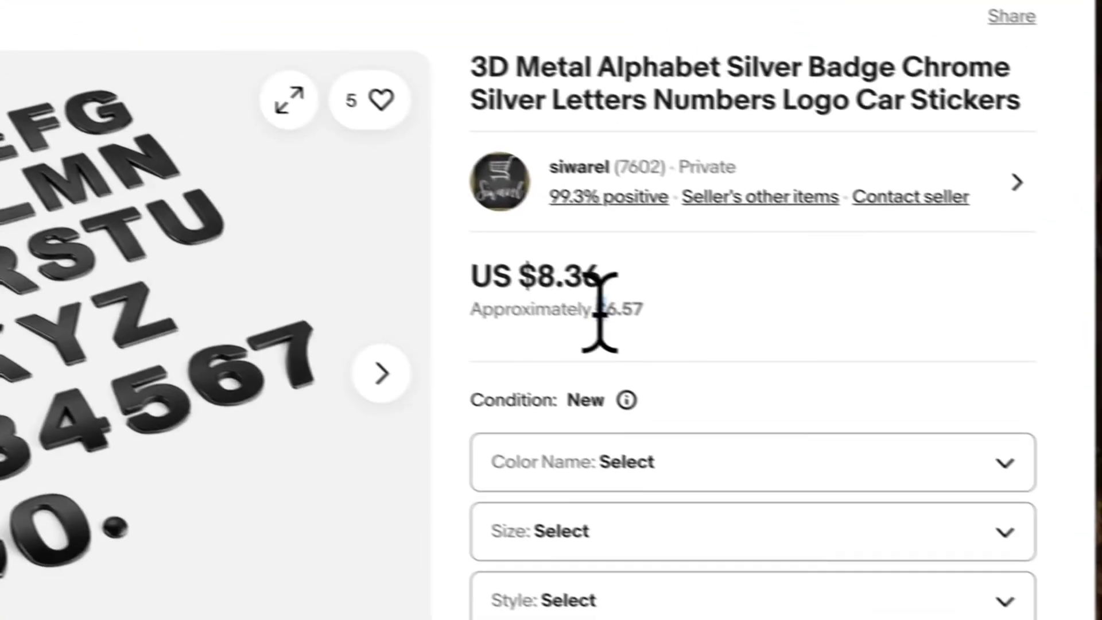
left_click_drag(748, 295, 774, 292)
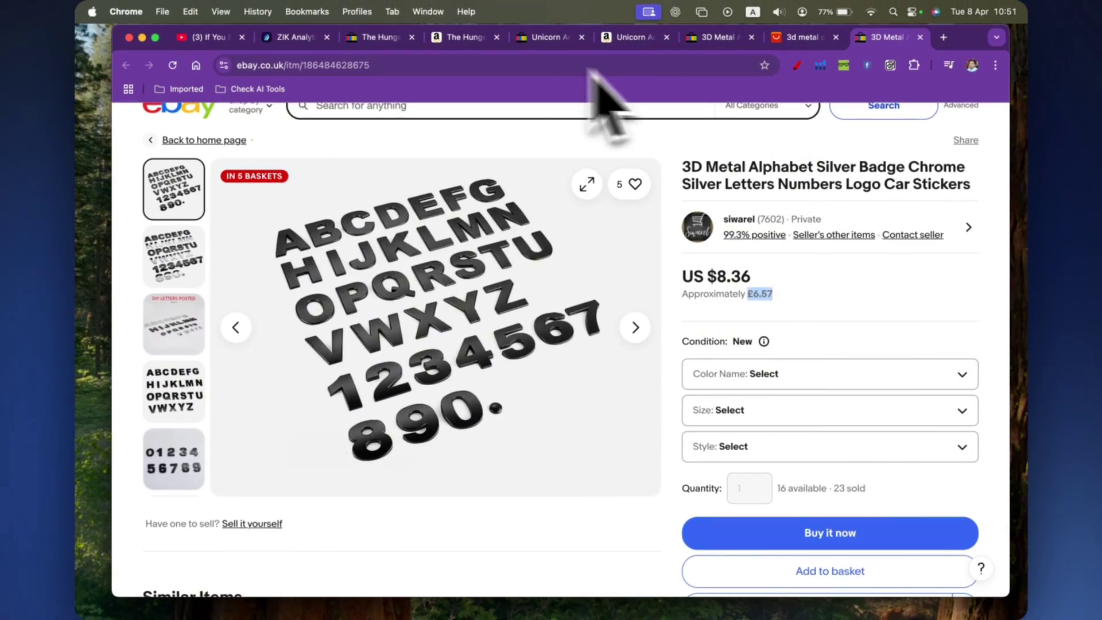
- Return to the ZIK dashboard and browse further down the 30-day Trending eBay Products for AliExpress-sourced items
left_click(313, 37)
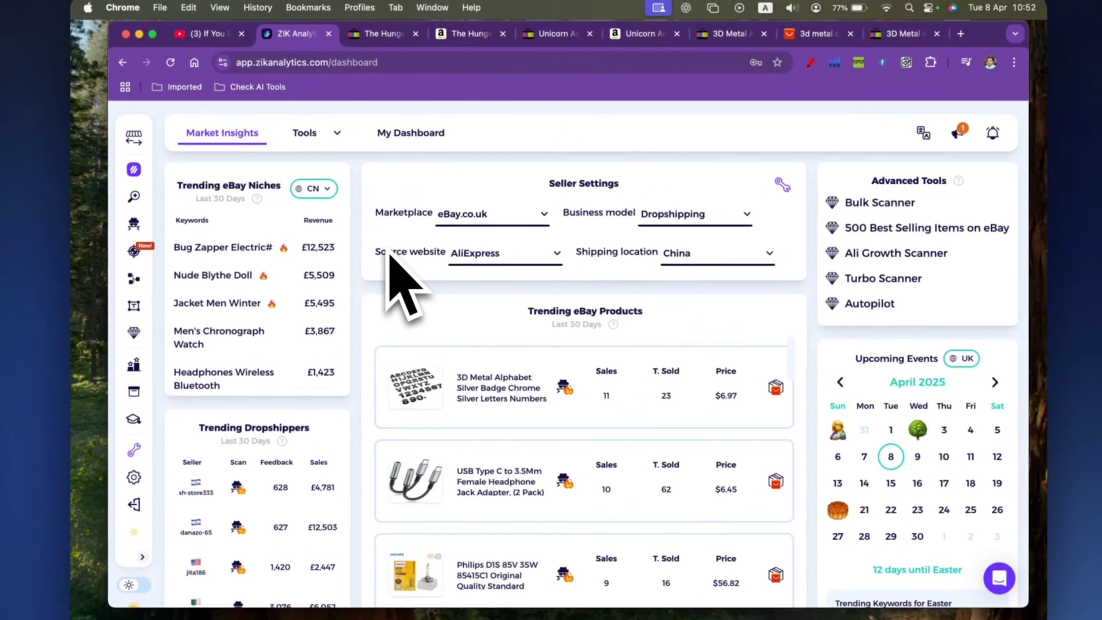
scroll(511, 448, "down", 10)
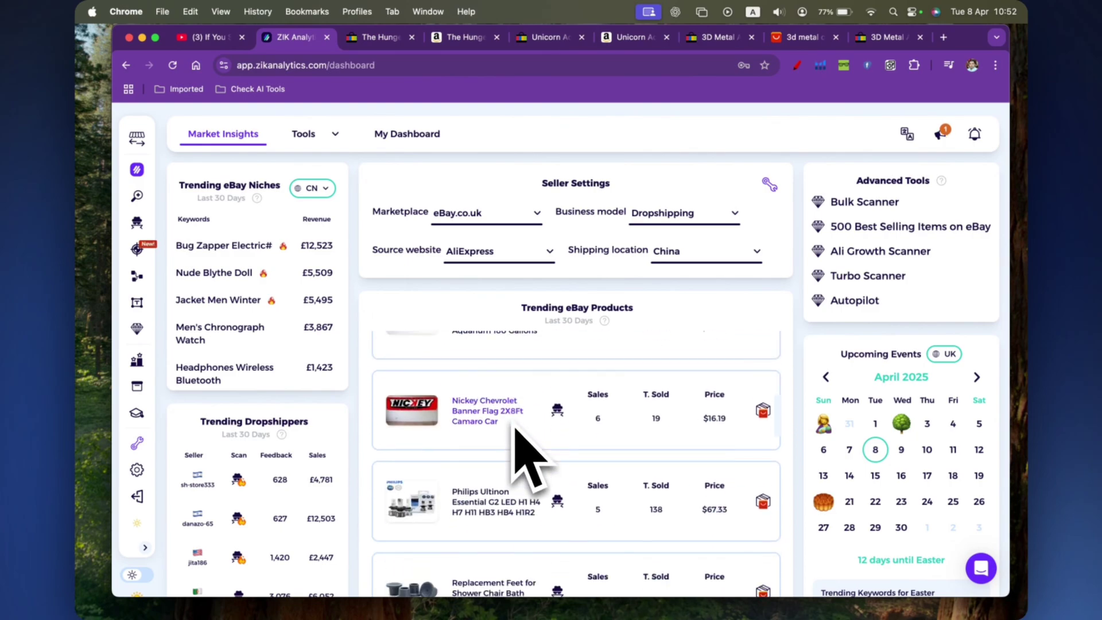
scroll(528, 459, "down", 10)
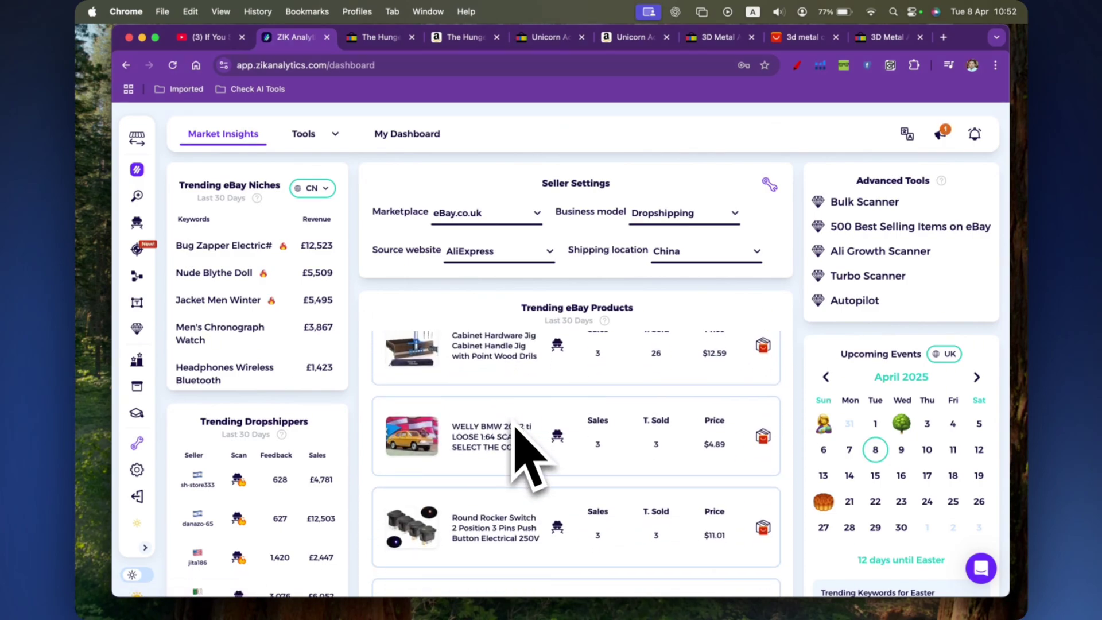
scroll(516, 428, "down", 1)
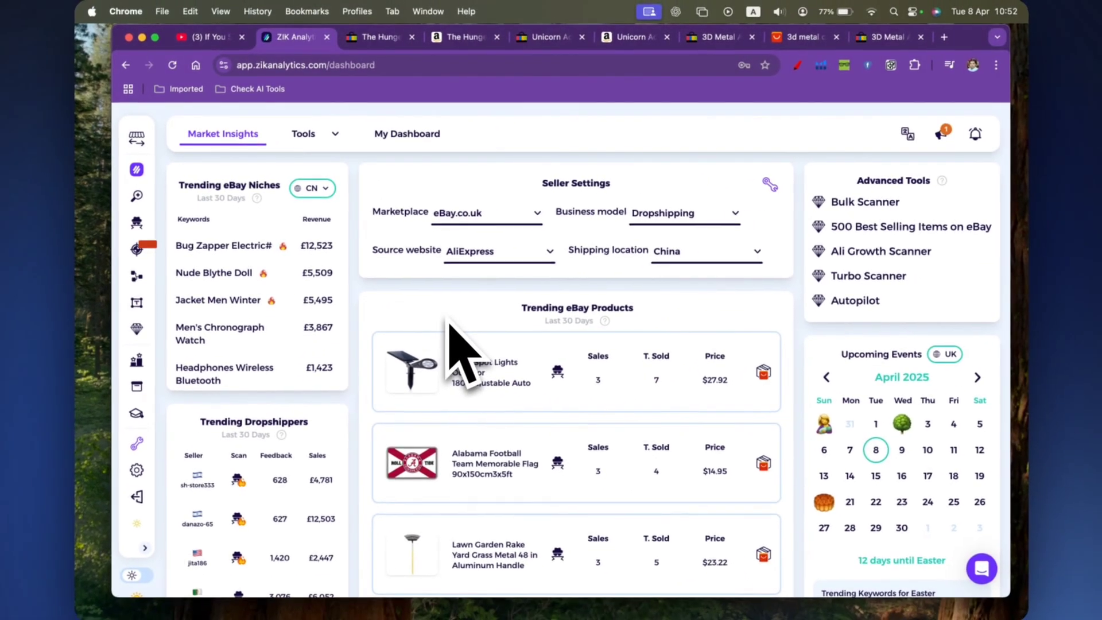
- Sort the Trending Dropshippers list alphabetically by seller
scroll(569, 471, "down", 3)
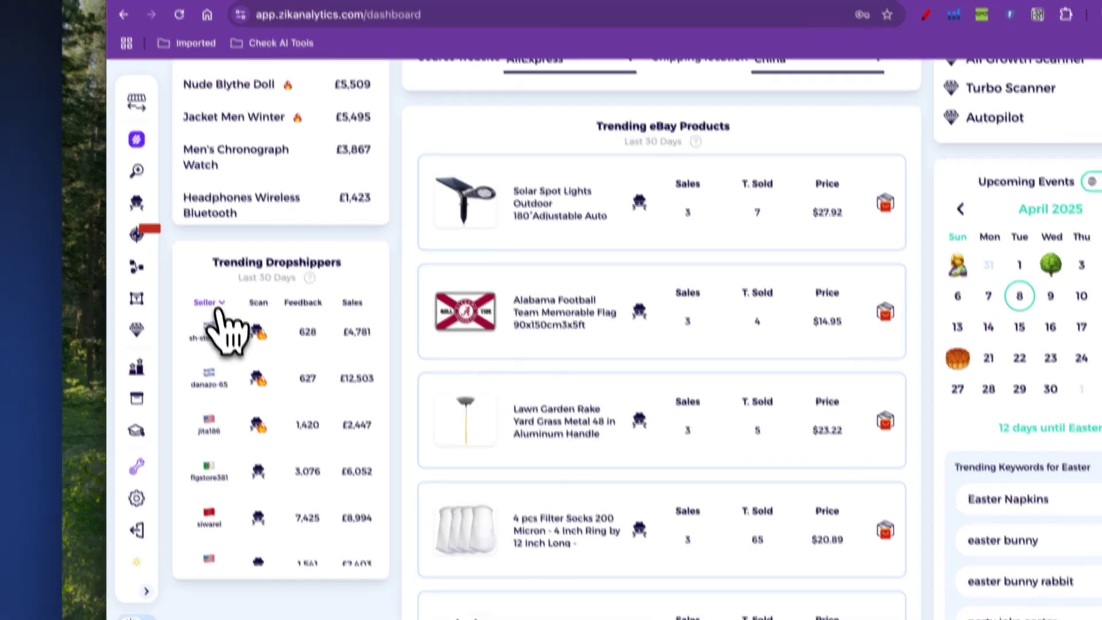
left_click(199, 308)
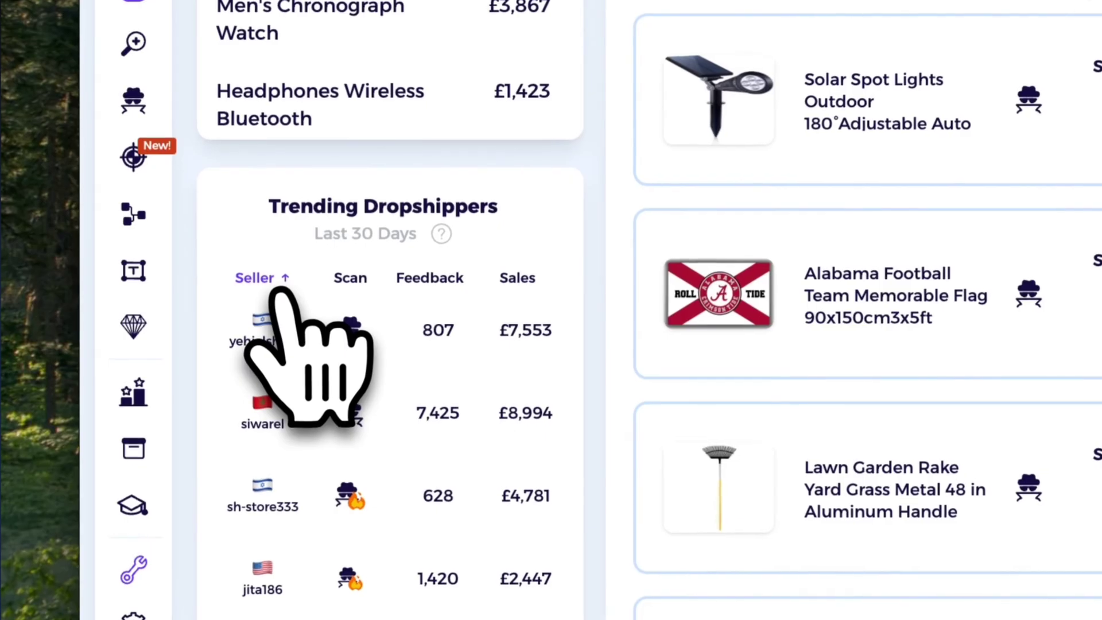
left_click(280, 290)
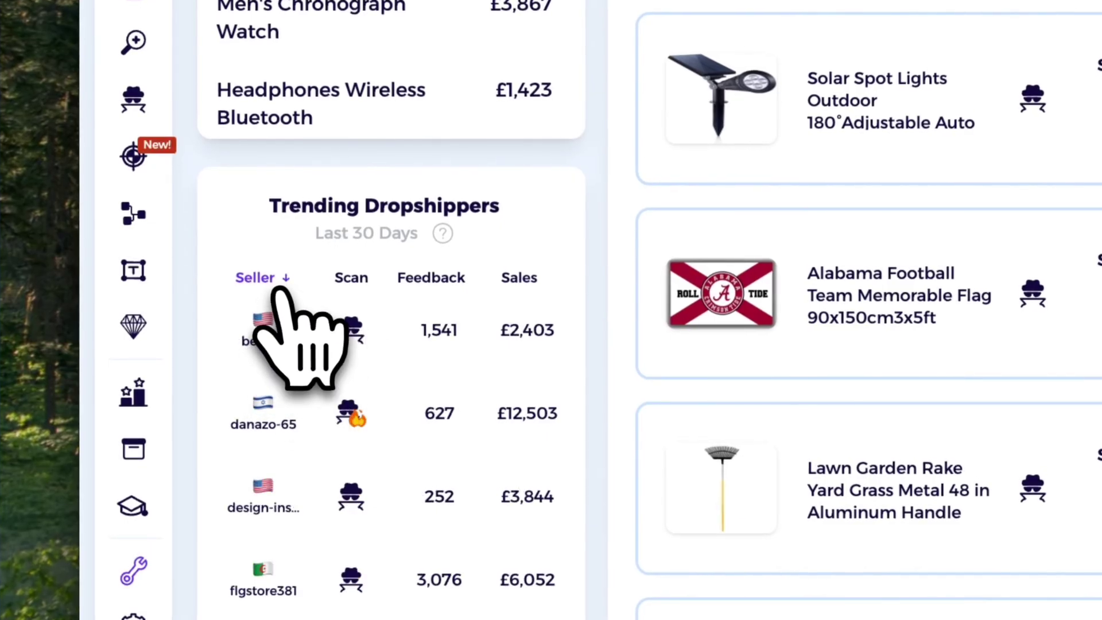
left_click(280, 289)
left_click(280, 290)
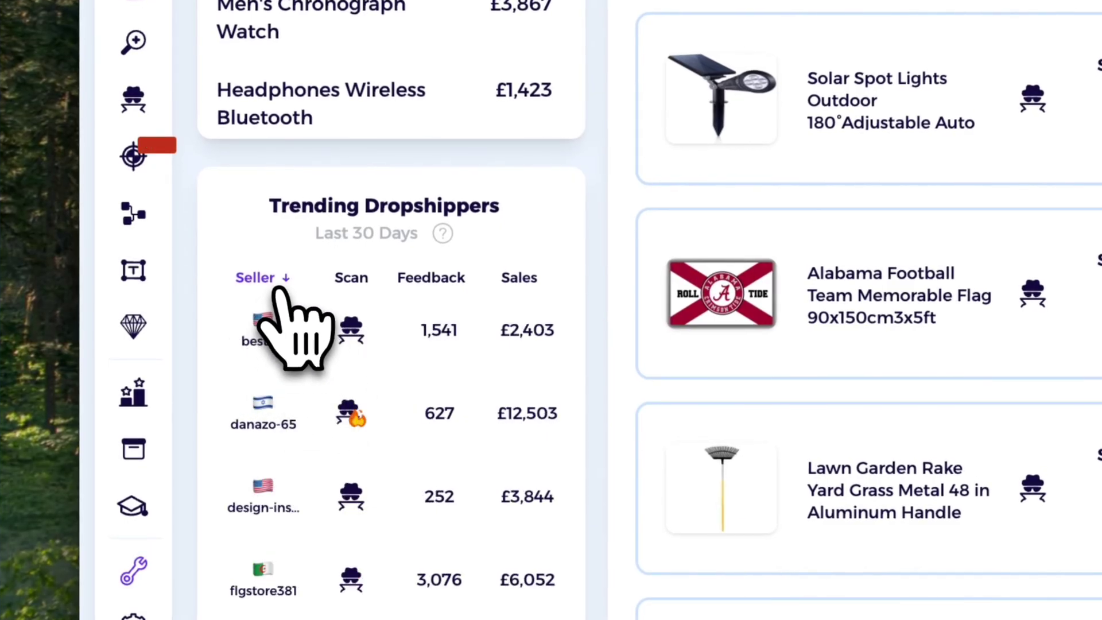
left_click(280, 290)
left_click(280, 290)
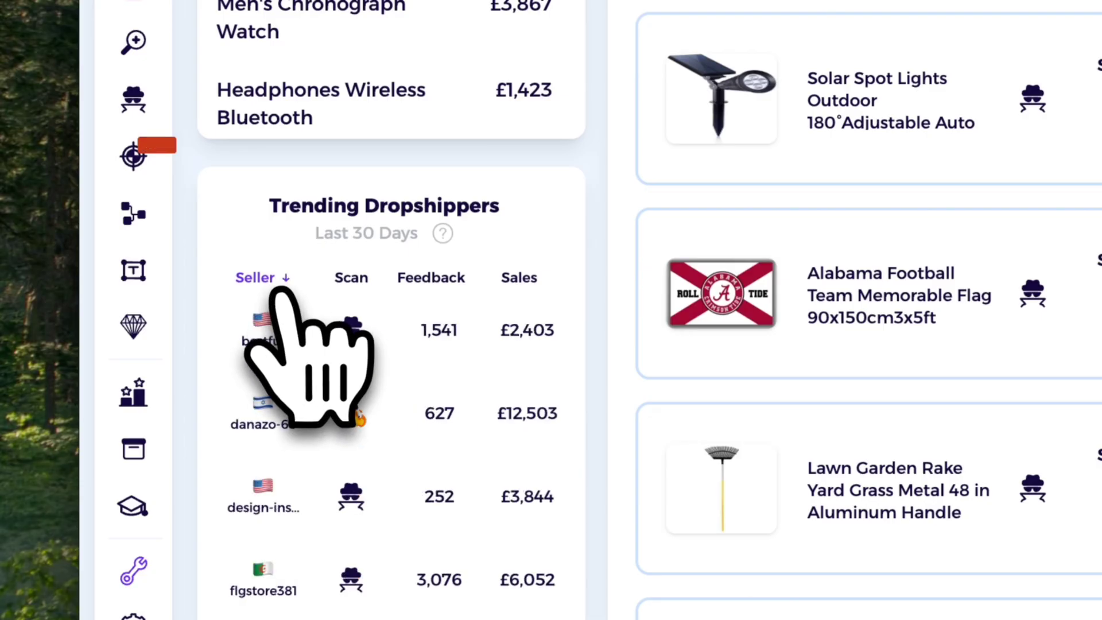
left_click(279, 289)
left_click(280, 290)
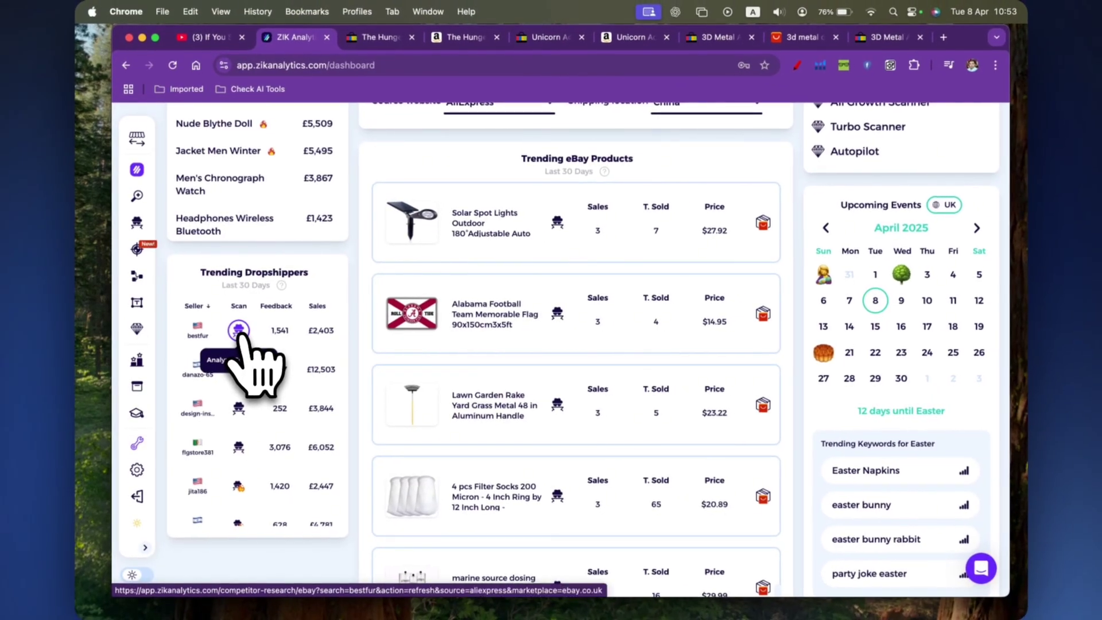
- Analyze the trending dropshipper bestfur in competitor research and examine the store's sell-through, sold items, revenue and product list
left_click(239, 331)
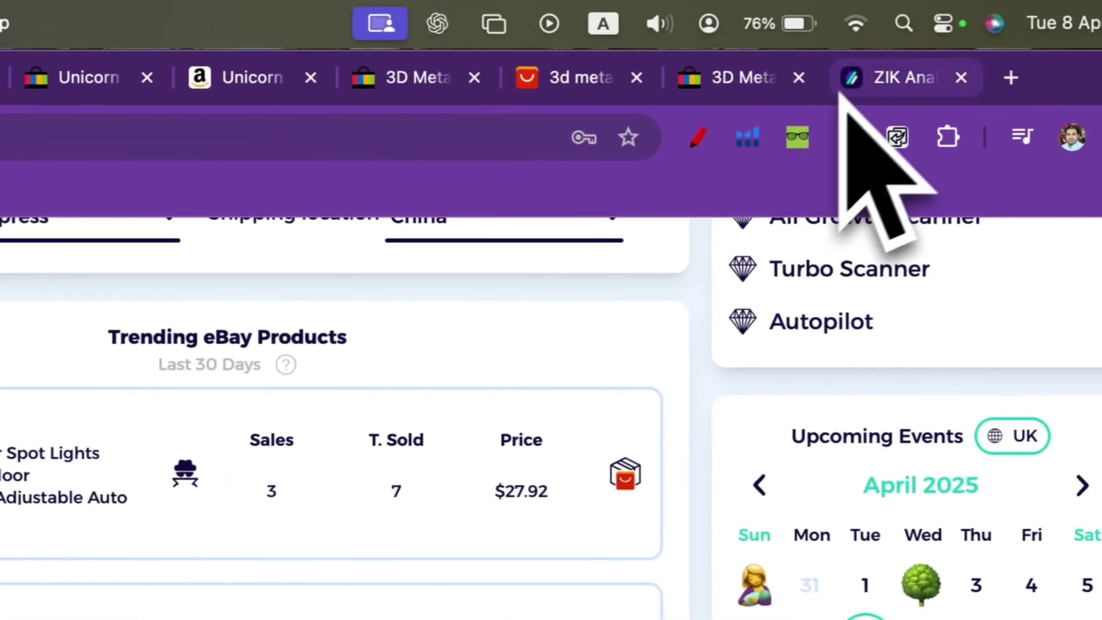
left_click(948, 38)
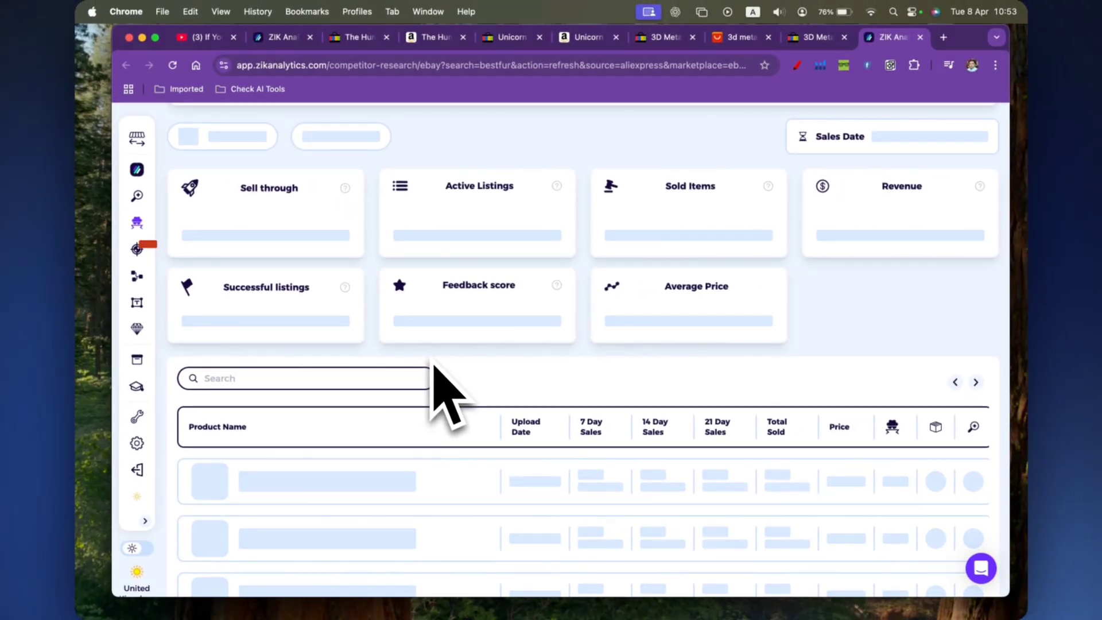
scroll(436, 356, "down", 3)
scroll(438, 344, "down", 1)
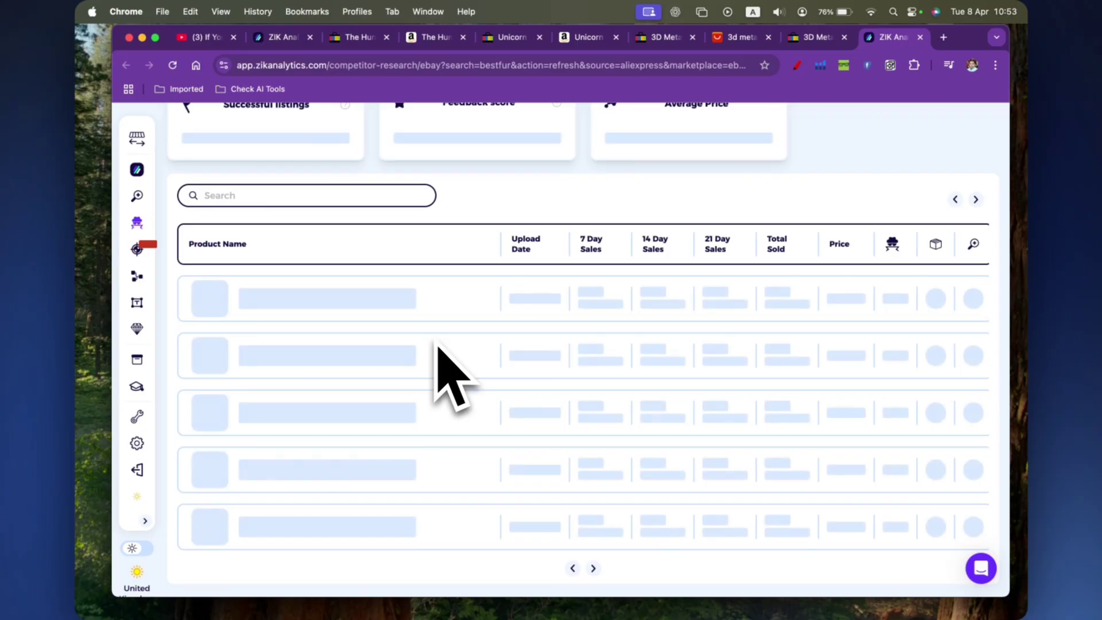
scroll(508, 347, "up", 4)
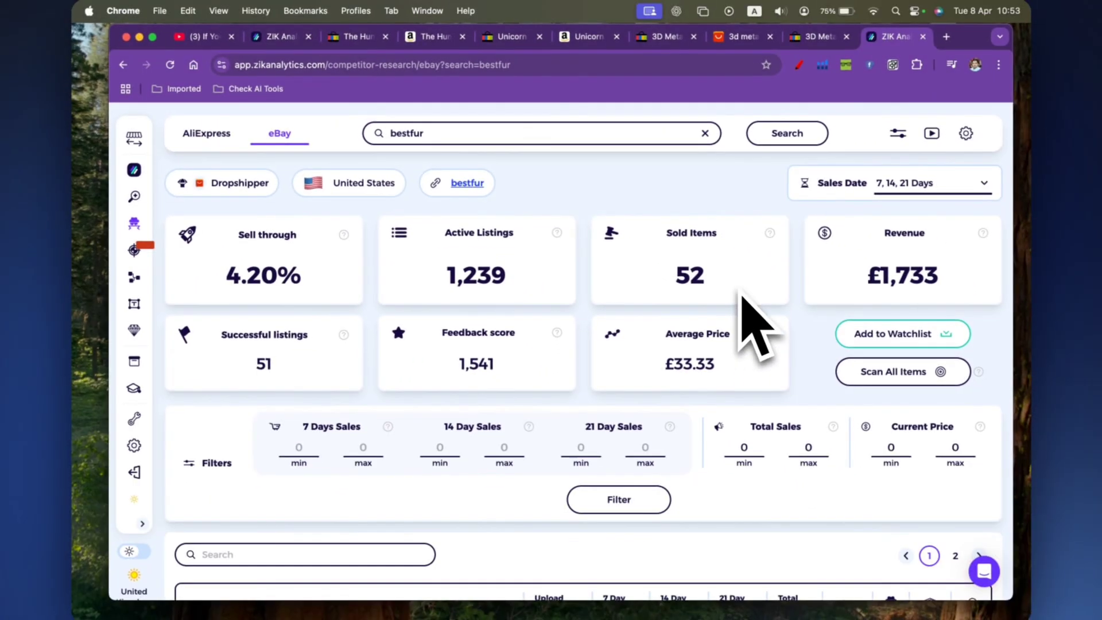
- Sort the bestfur store's product list by 7 Day Sales, highest first
scroll(830, 476, "down", 3)
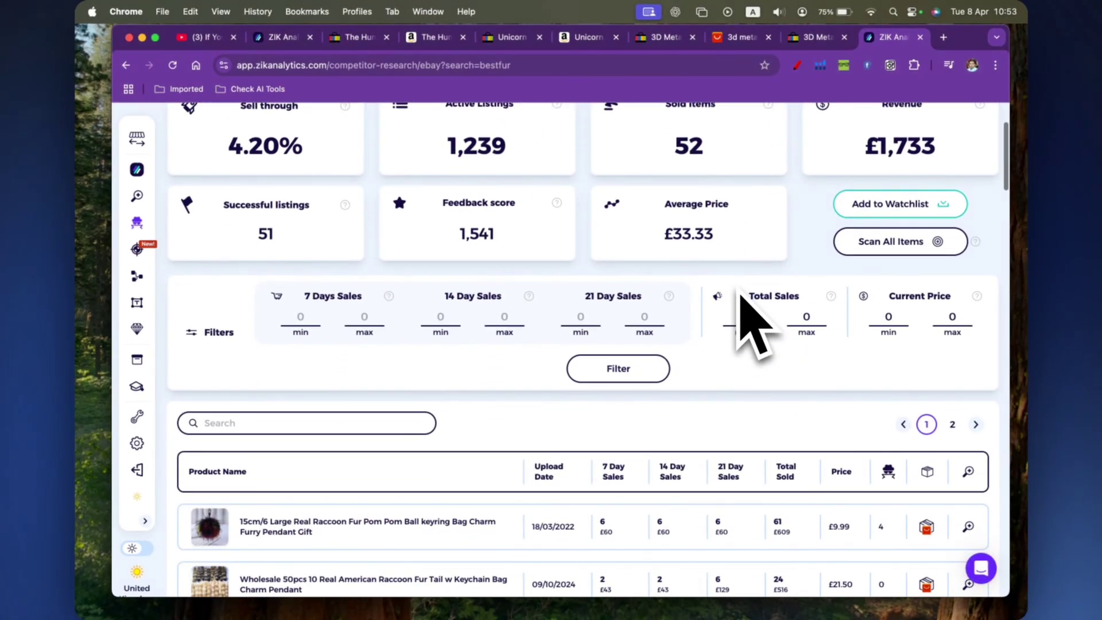
scroll(741, 294, "up", 3)
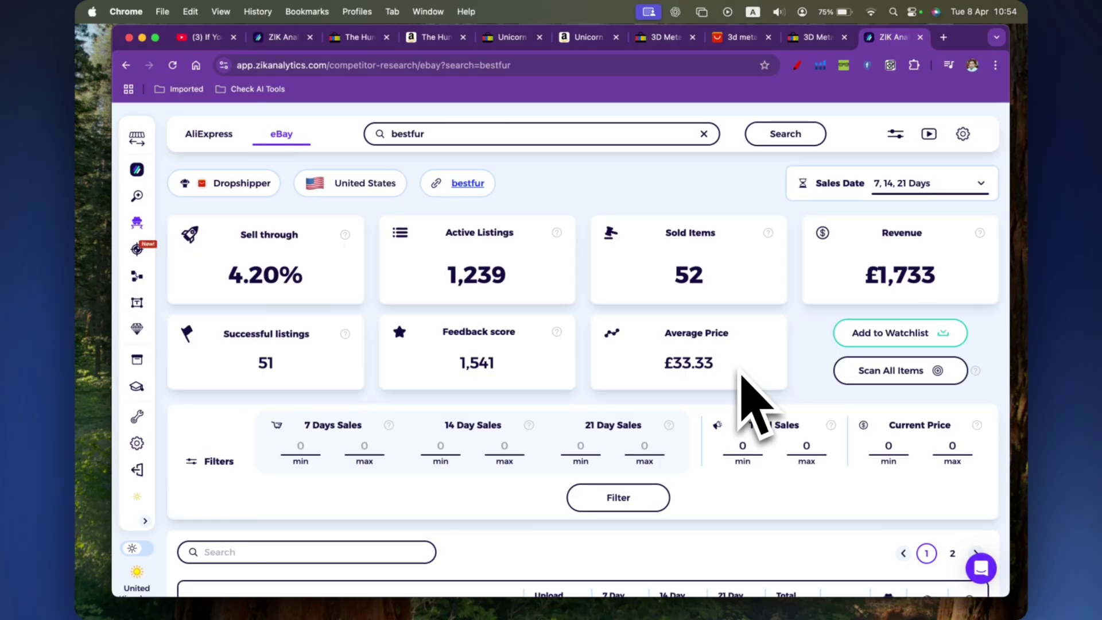
scroll(742, 374, "down", 10)
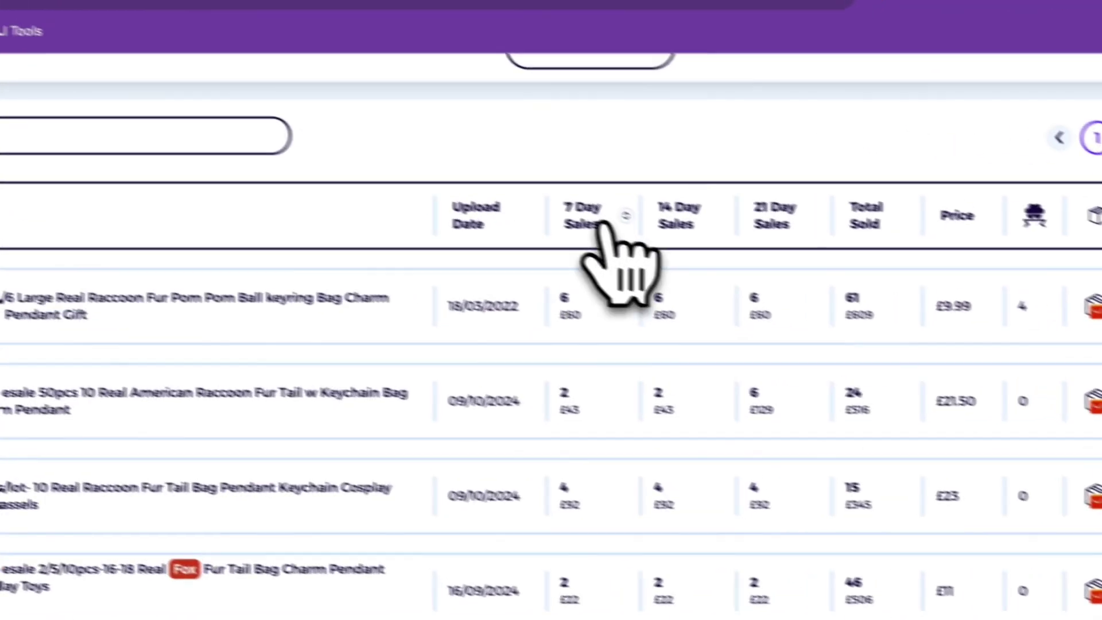
left_click(625, 208)
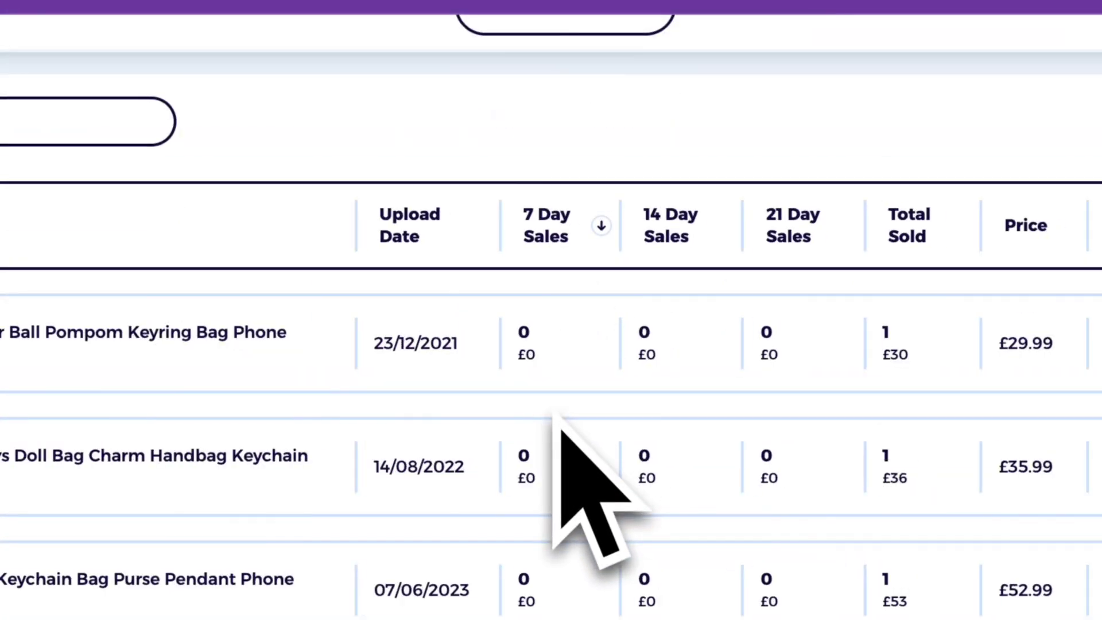
left_click(573, 244)
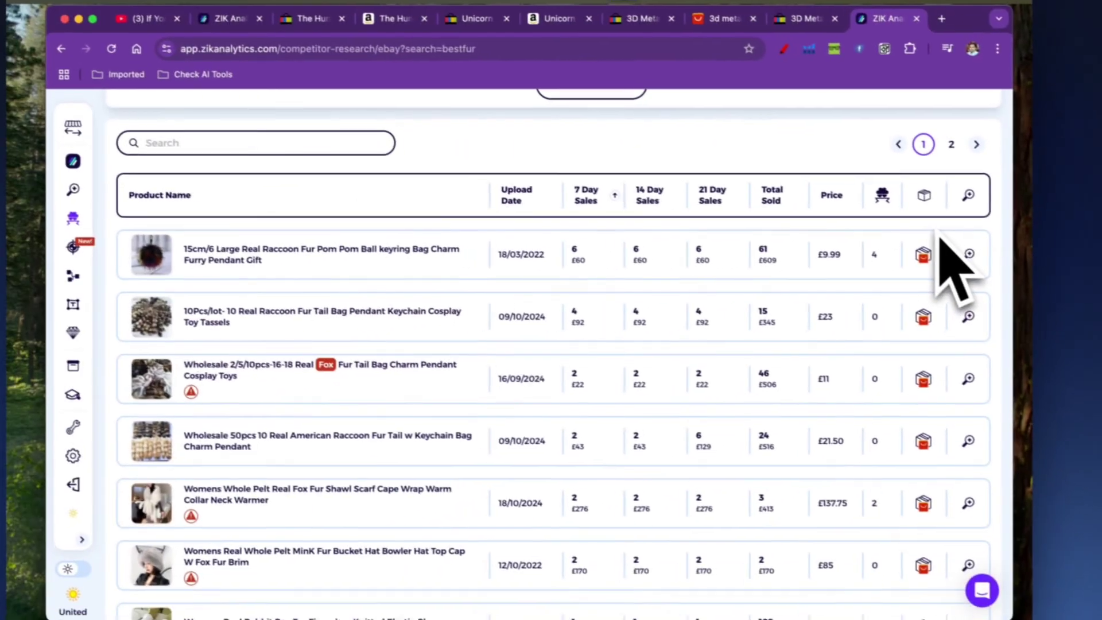
- Examine bestfur's products ordered by sales, checking their sales figures, prices and risk warnings against the store's overall statistics
scroll(976, 396, "down", 2)
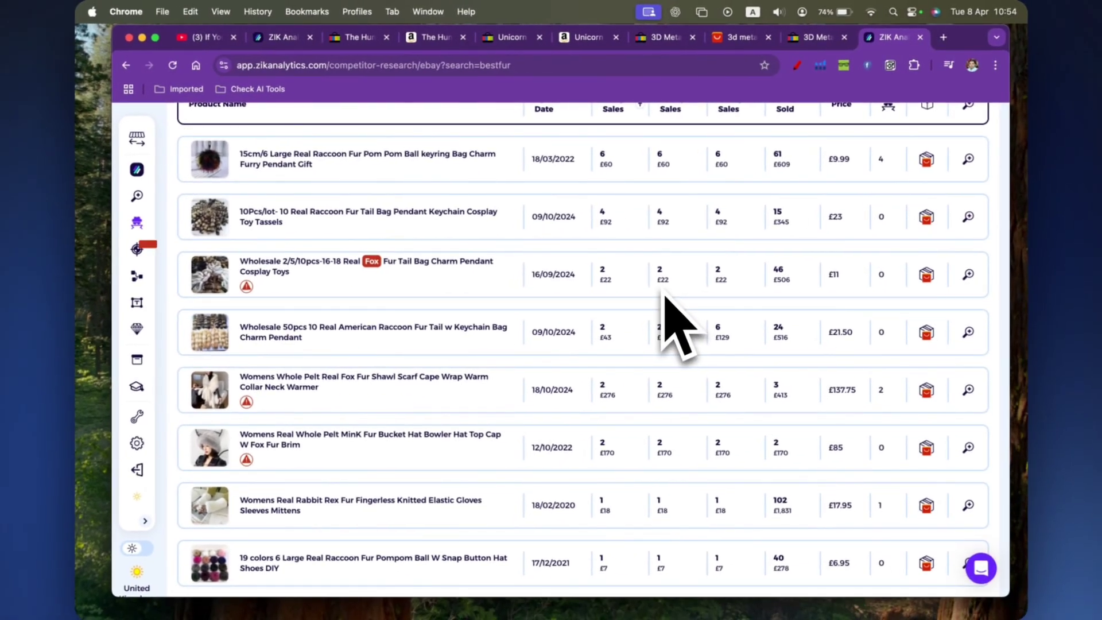
scroll(665, 296, "up", 10)
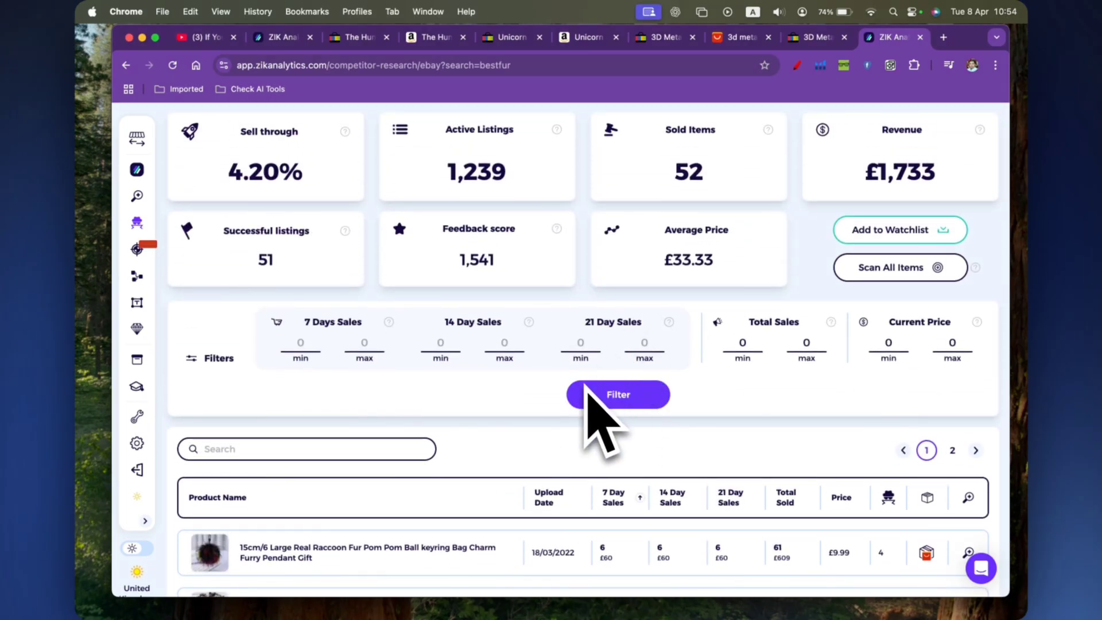
scroll(587, 391, "down", 6)
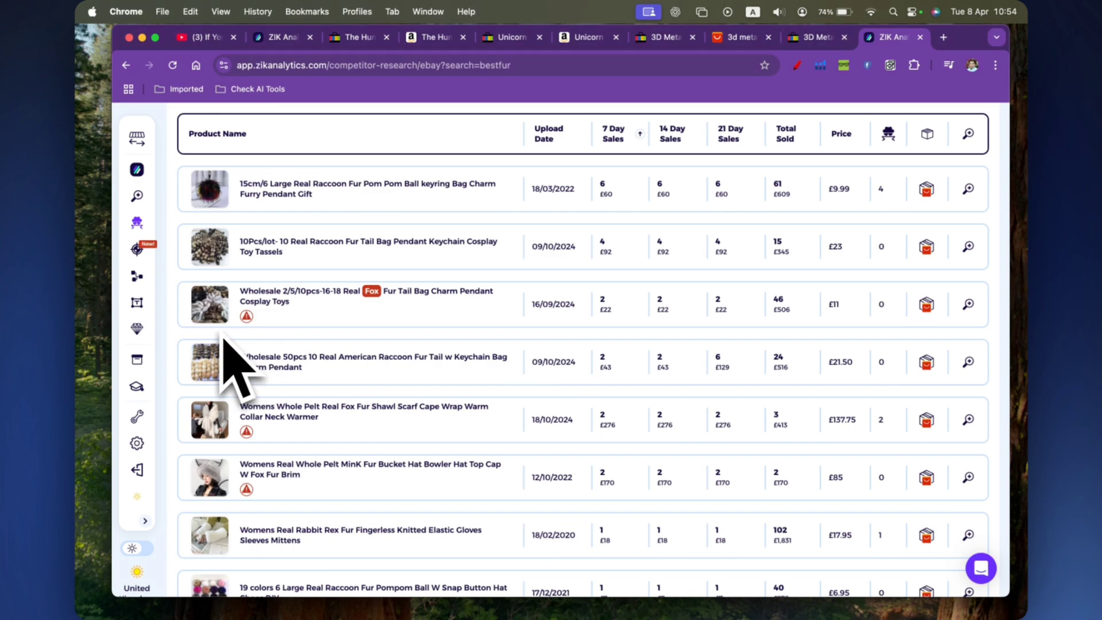
mouse_move(226, 320)
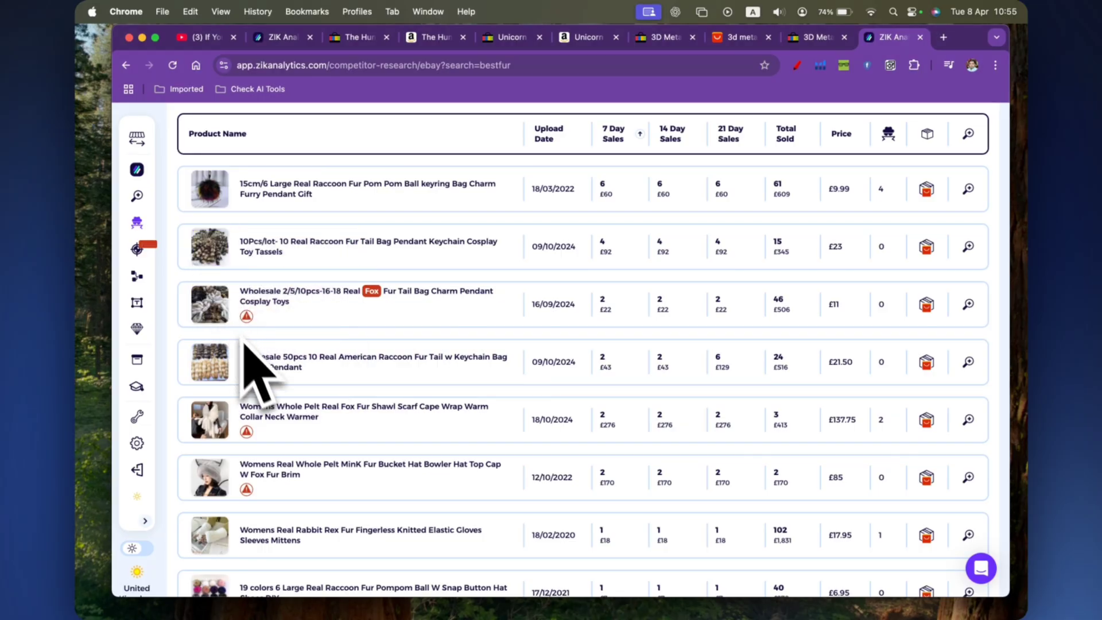
scroll(244, 343, "down", 8)
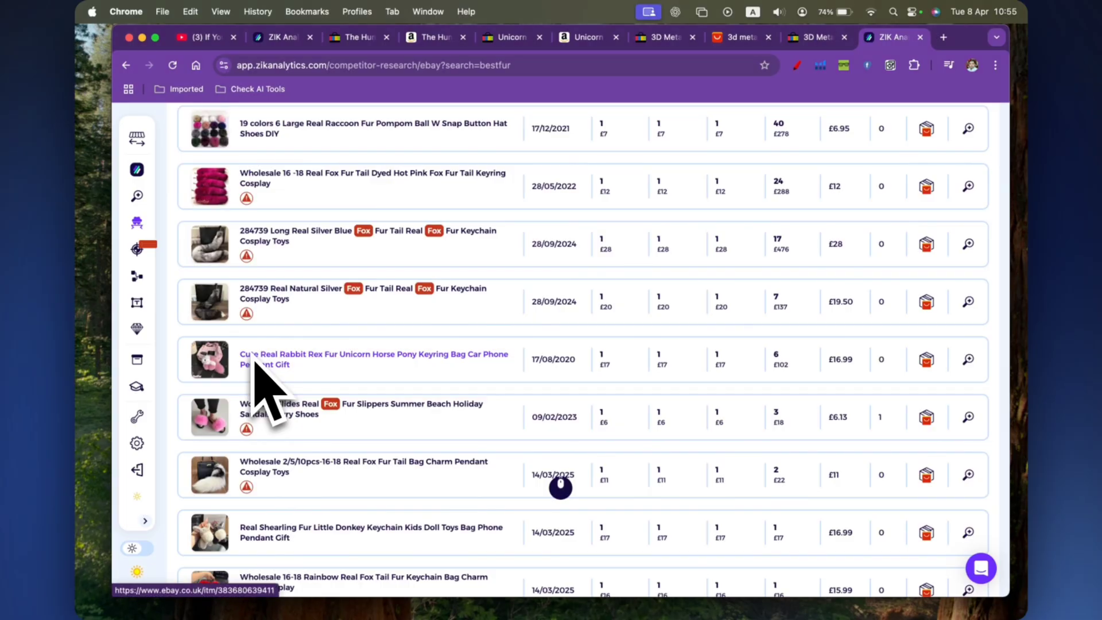
- Return to the dashboard, browse the Trending eBay Products and open Product Research
left_click(137, 170)
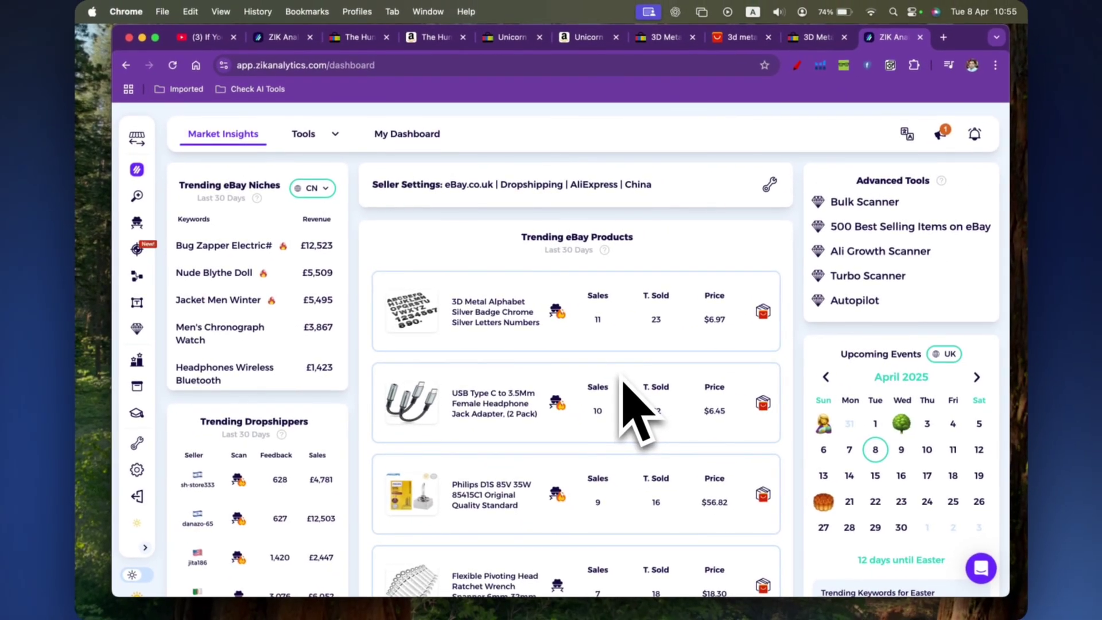
scroll(689, 367, "down", 3)
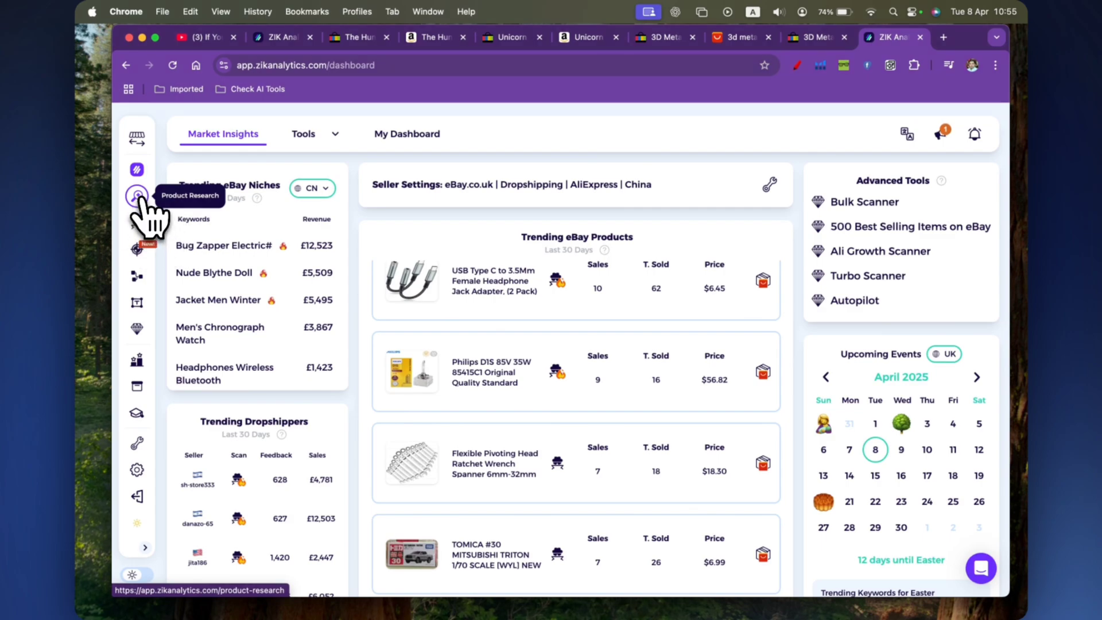
left_click(138, 197)
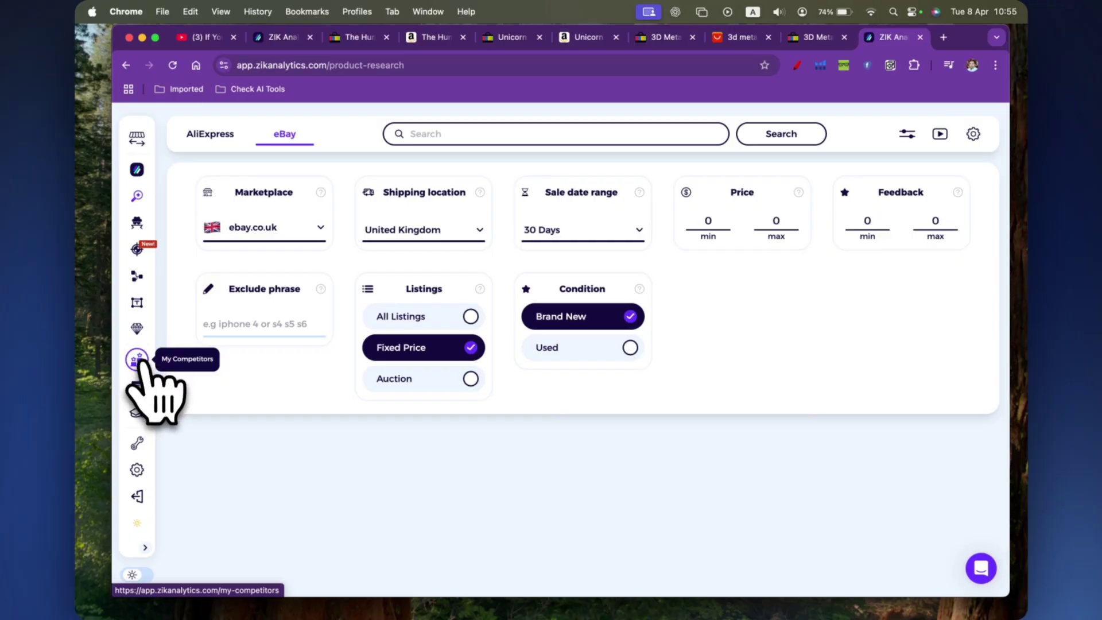
- Open the eBay Title Builder tool and search it for "Iphone cable" keywords
left_click(137, 304)
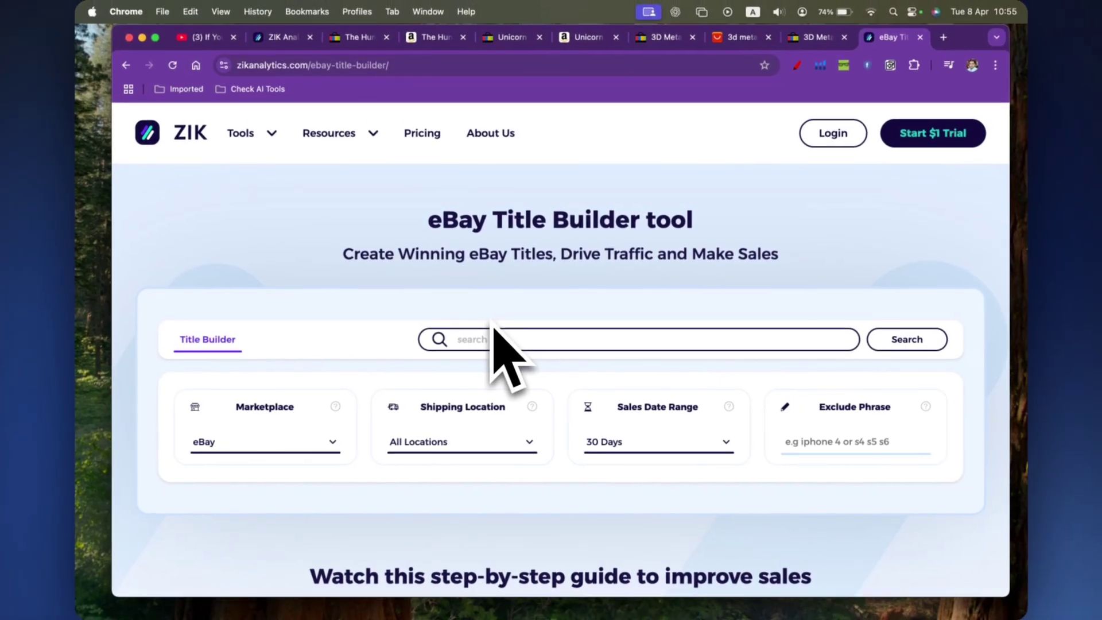
scroll(492, 325, "down", 3)
scroll(493, 325, "up", 2)
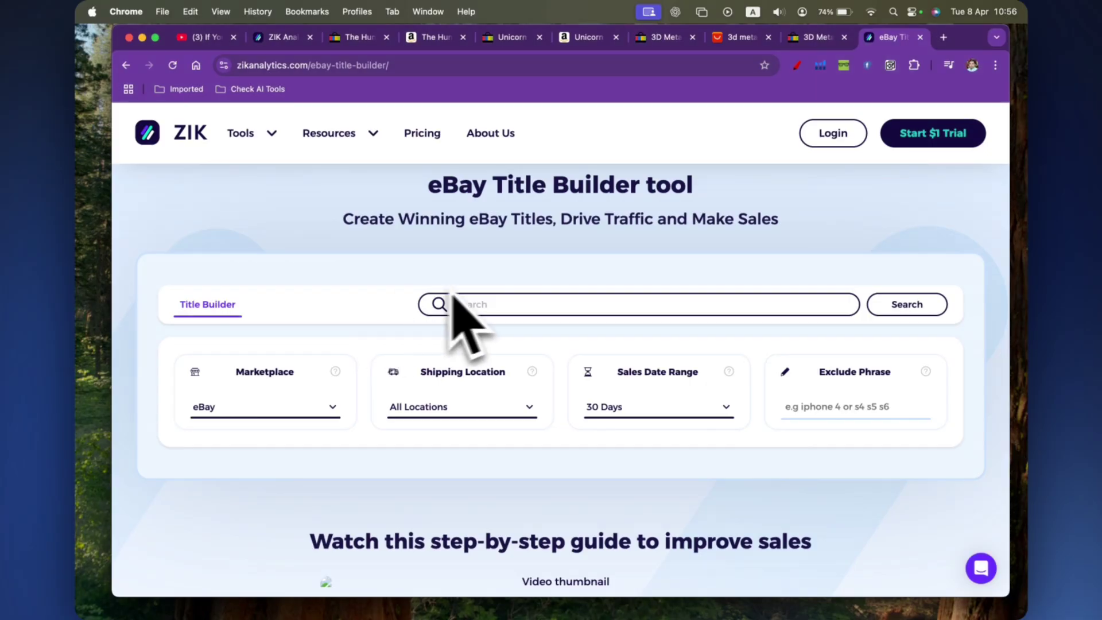
left_click(511, 304)
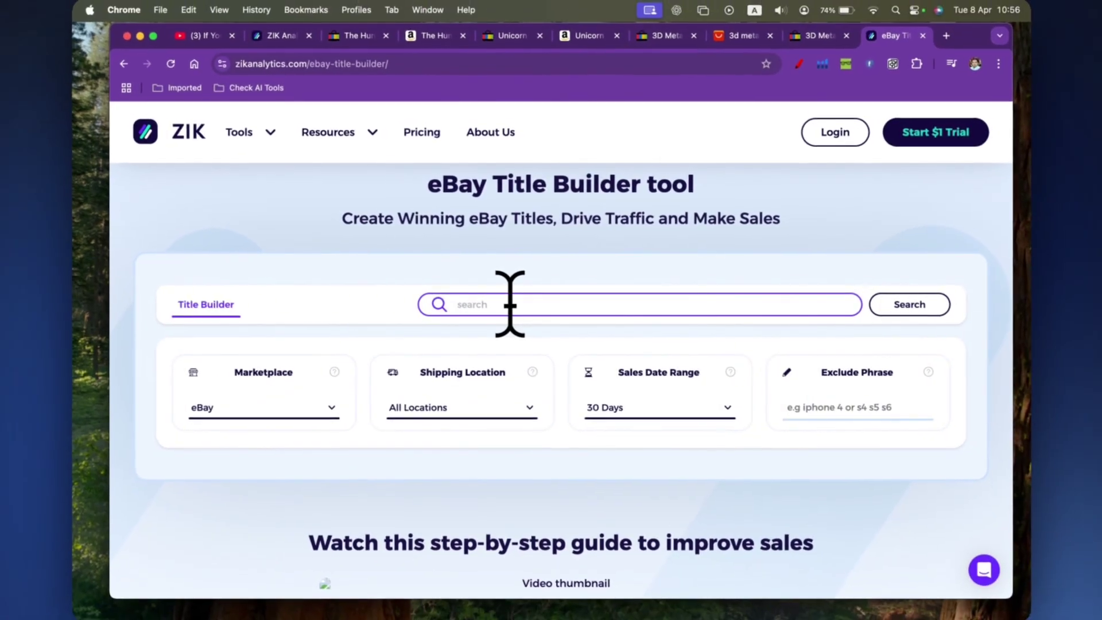
type("tphon")
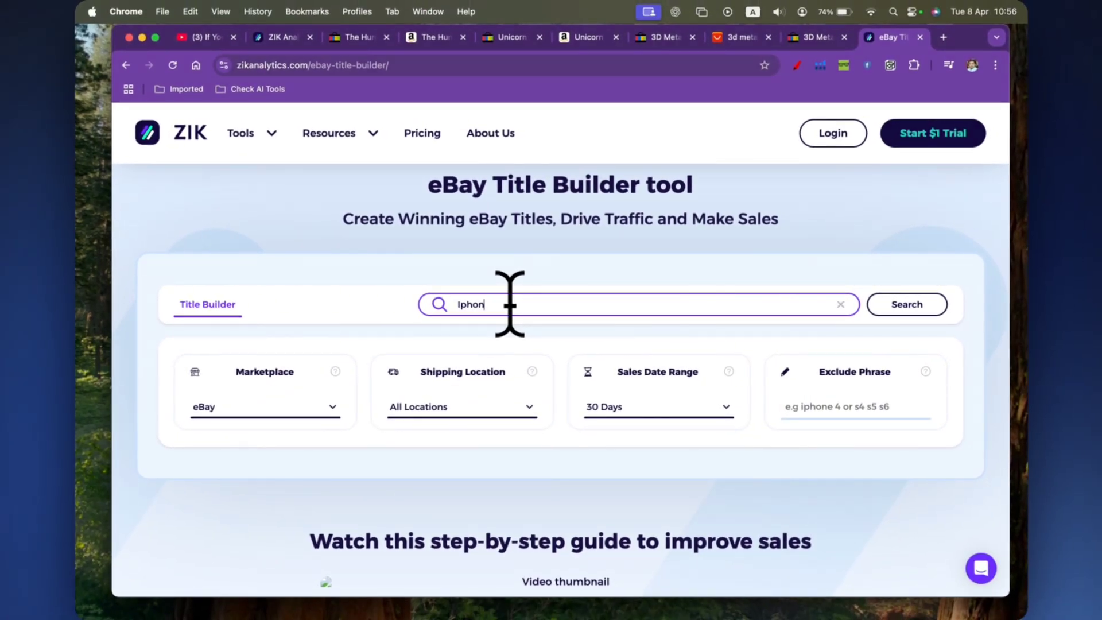
type("e cable")
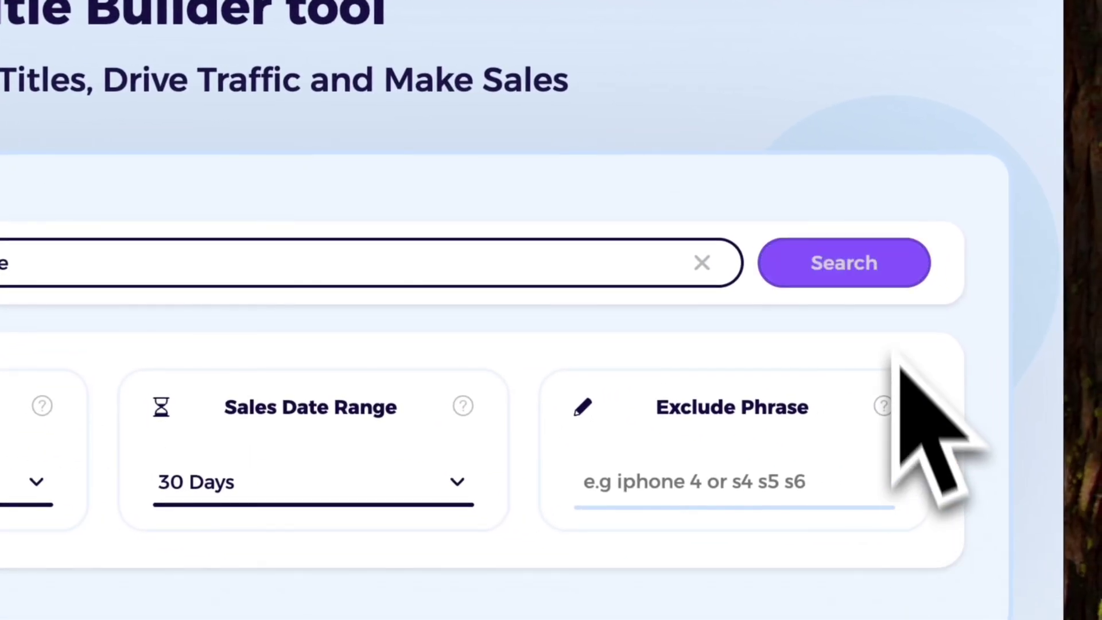
left_click(896, 279)
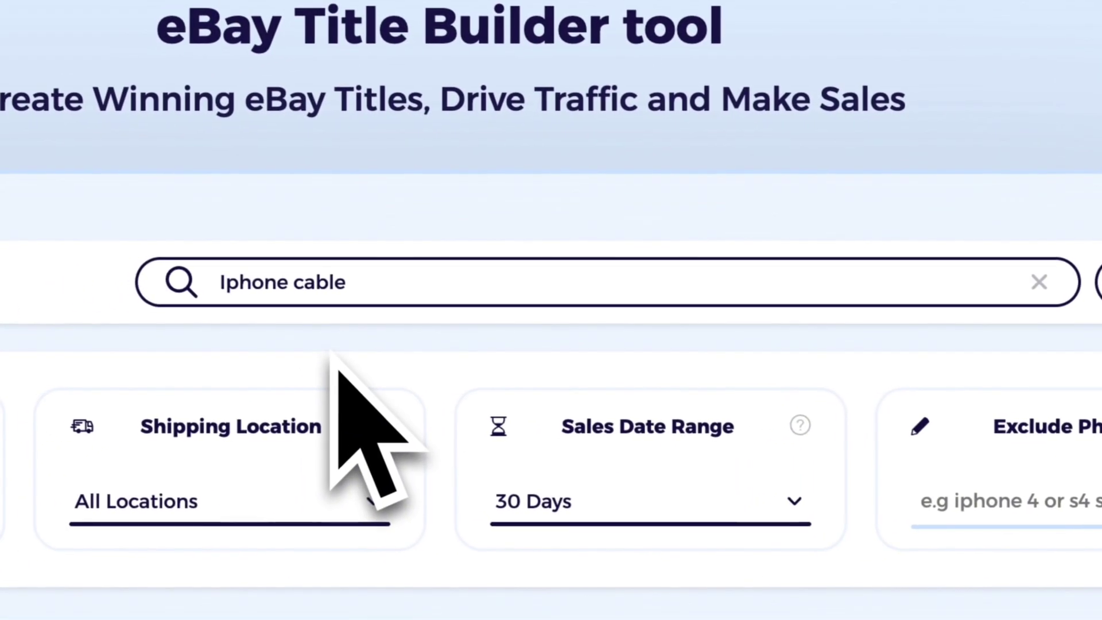
- Examine the keyword results, highlighting the average searches and competition of the long tail keyword "For Apple iPhone"
scroll(6, 499, "down", 3)
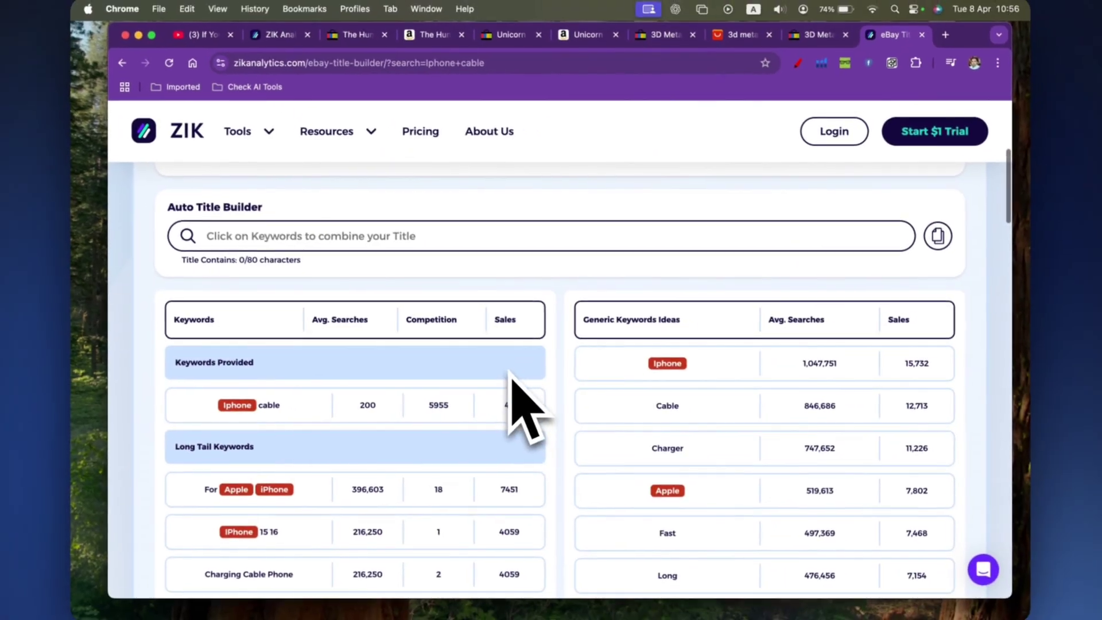
scroll(398, 368, "down", 3)
scroll(397, 368, "up", 2)
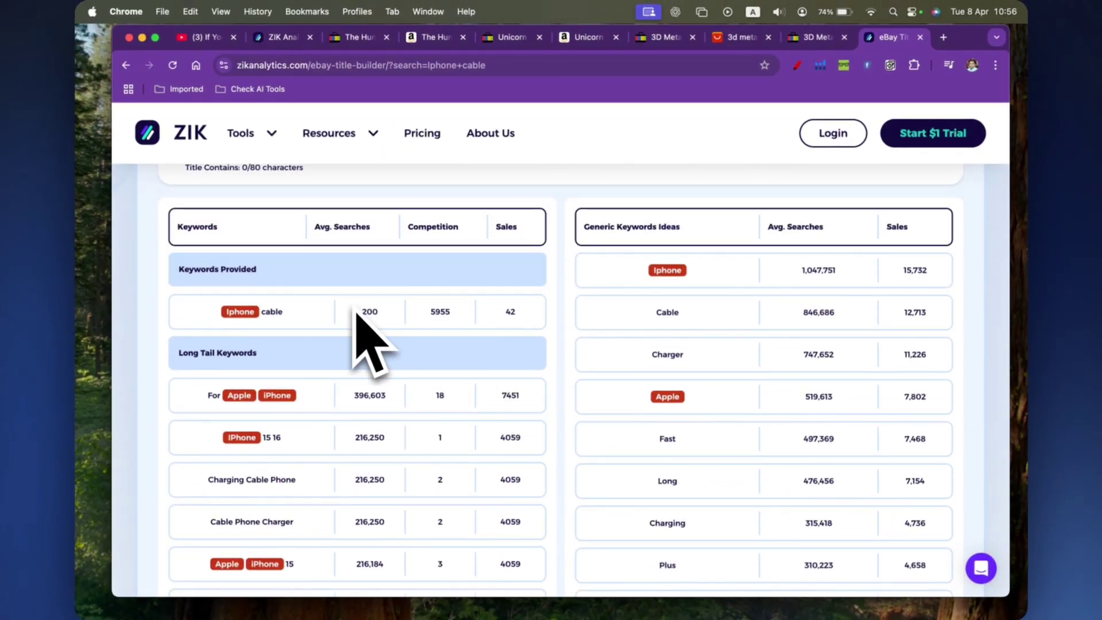
scroll(369, 333, "down", 2)
scroll(355, 310, "up", 1)
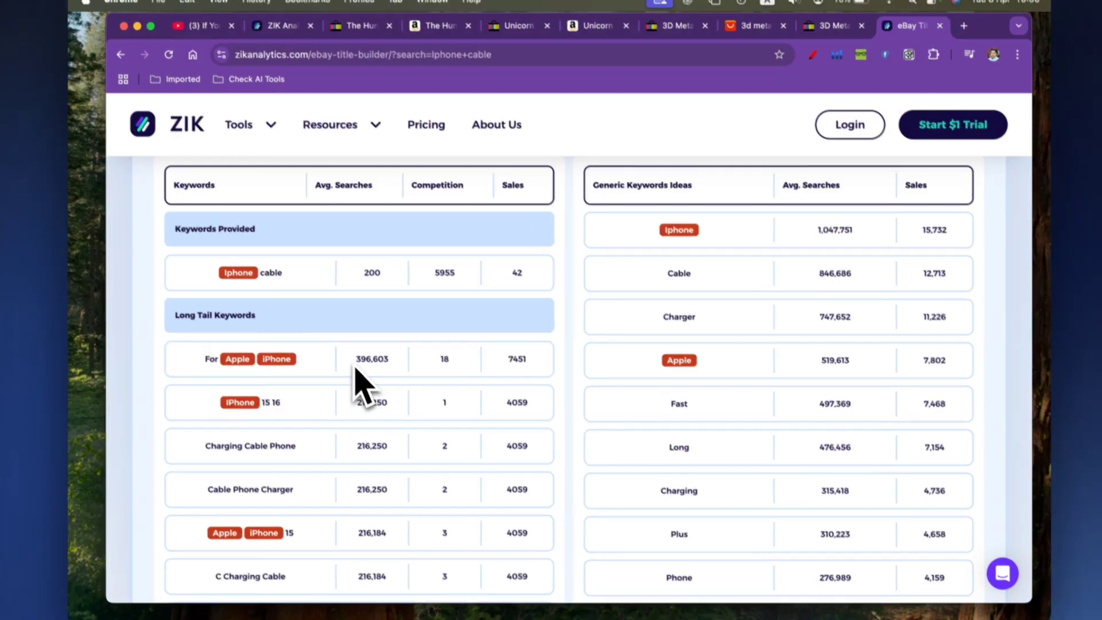
double_click(371, 360)
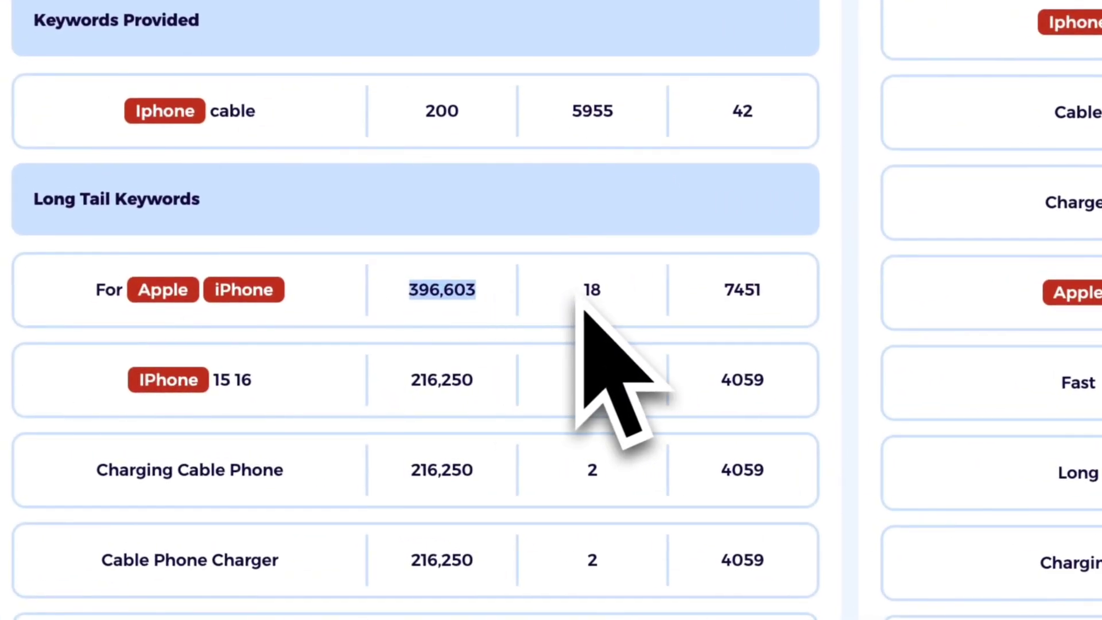
left_click_drag(590, 289, 647, 290)
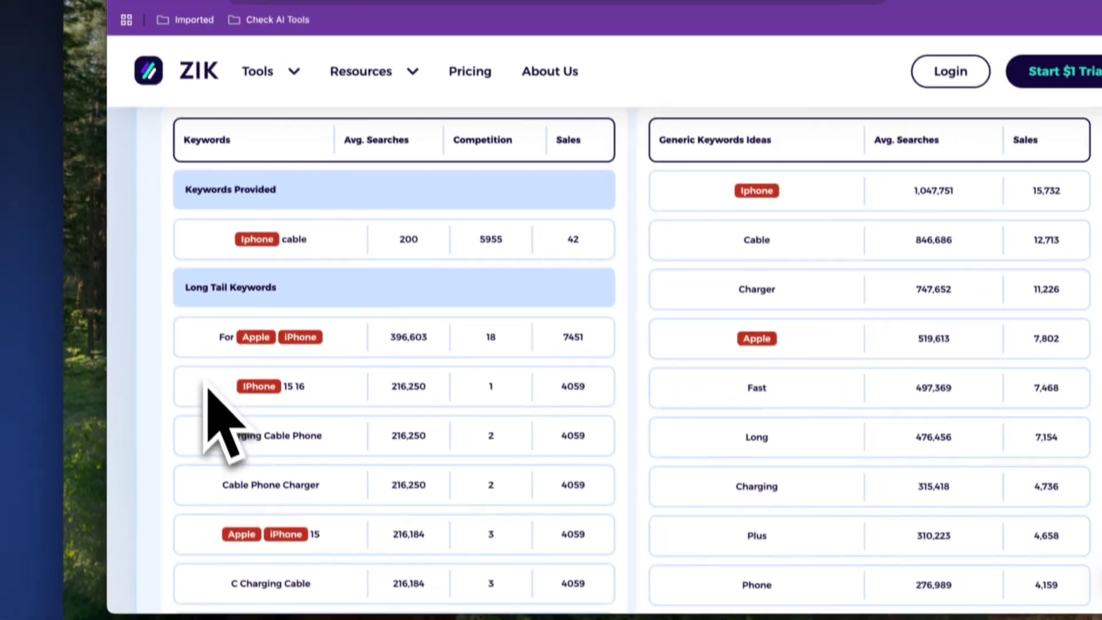
- Build the title "For Apple iPhone IPhone 15 16 Charger Cable Fast C Charging Cable" from the long tail and generic keywords
mouse_move(256, 336)
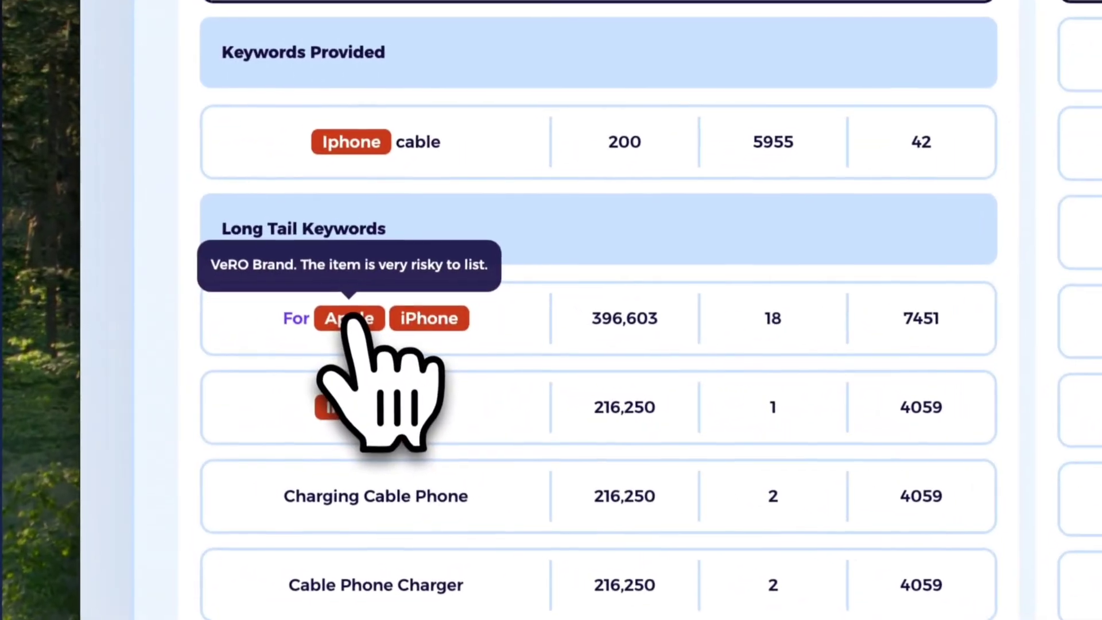
scroll(352, 319, "up", 5)
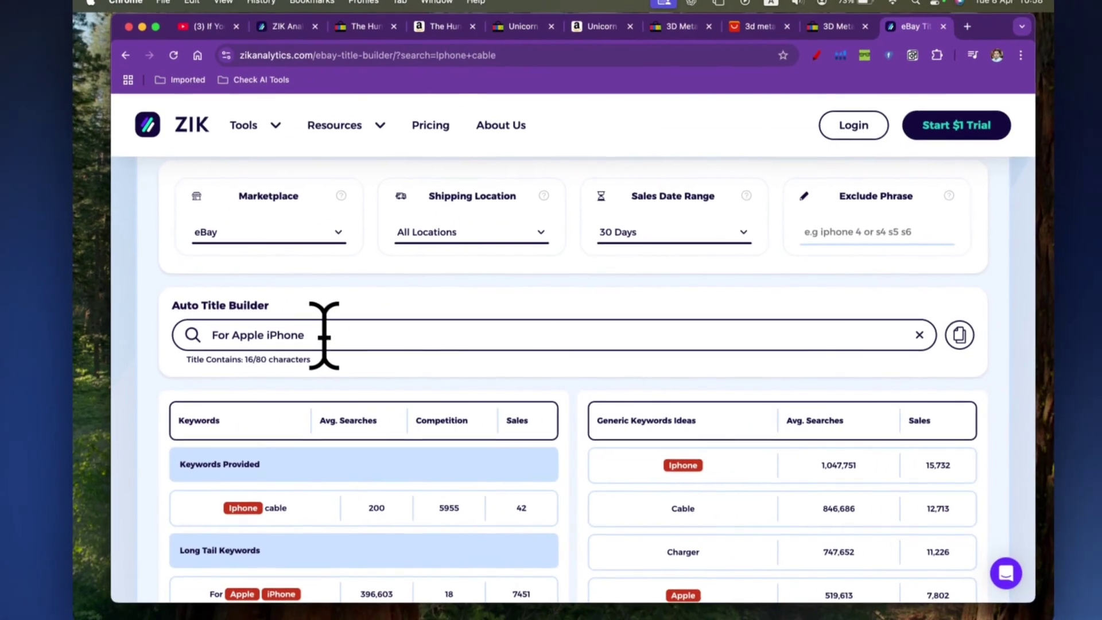
left_click(378, 324)
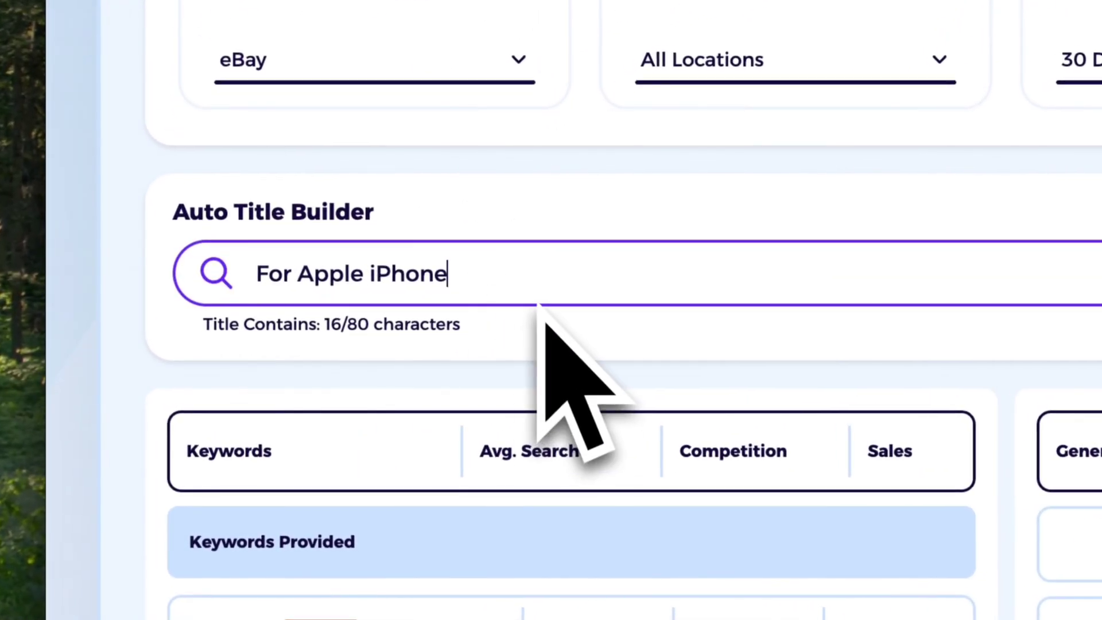
scroll(543, 321, "down", 5)
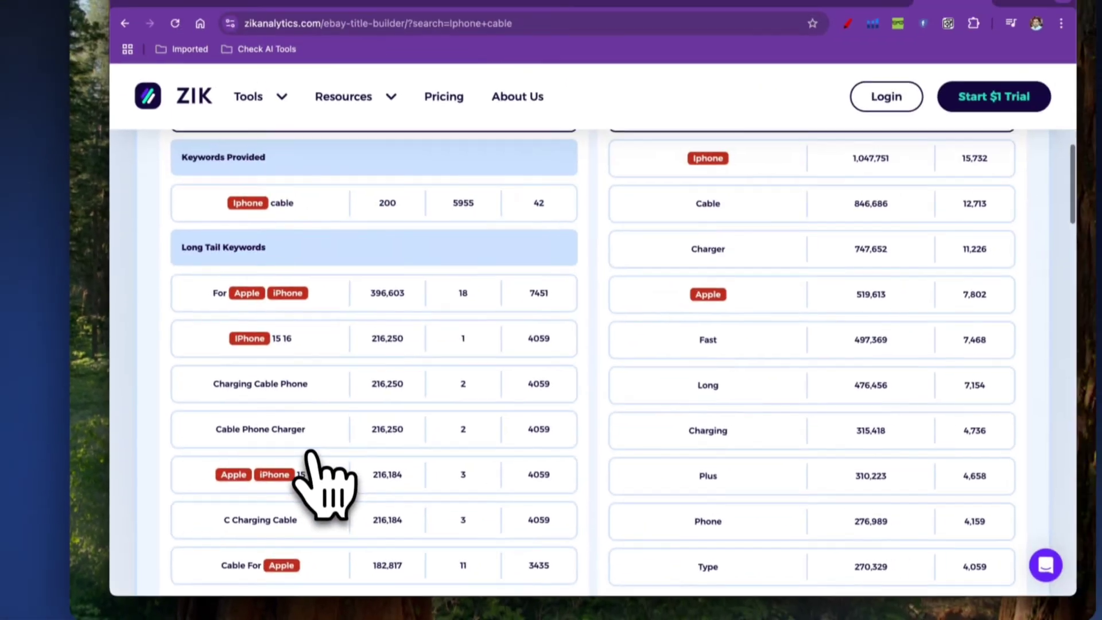
scroll(399, 200, "up", 2)
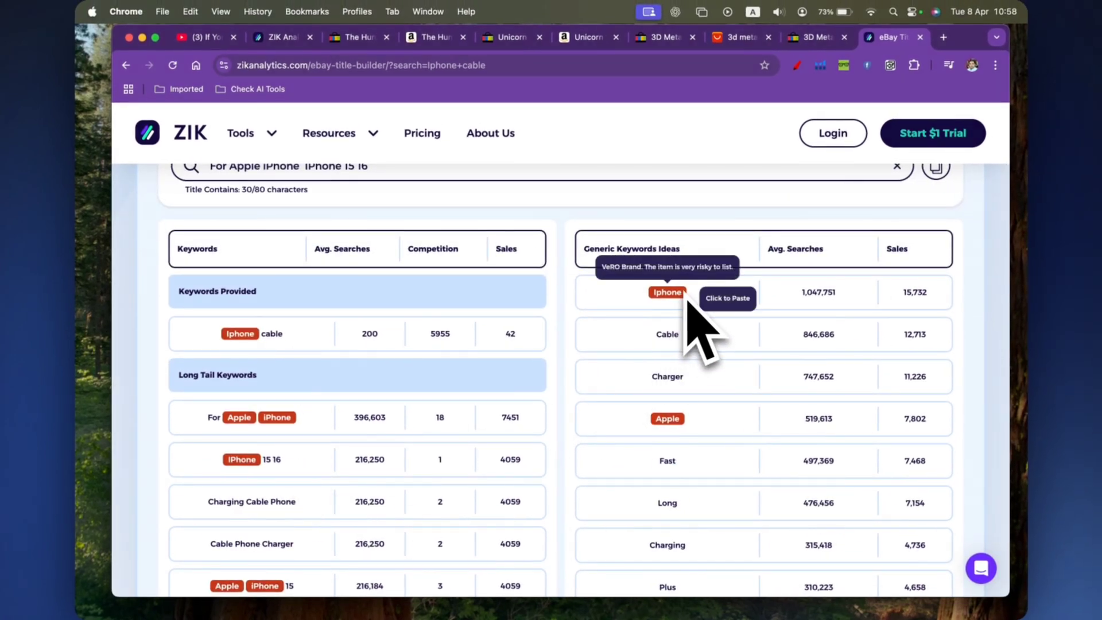
left_click(670, 377)
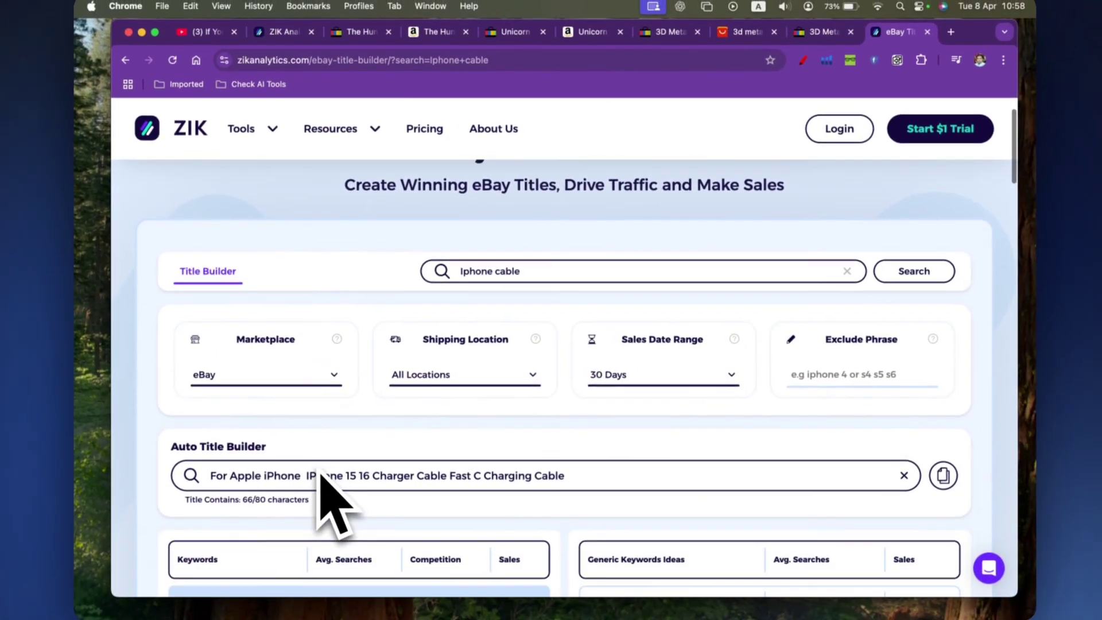
- Remove the first, duplicate "iPhone" from the built title so it starts "For Apple IPhone 15 16"
scroll(333, 506, "down", 3)
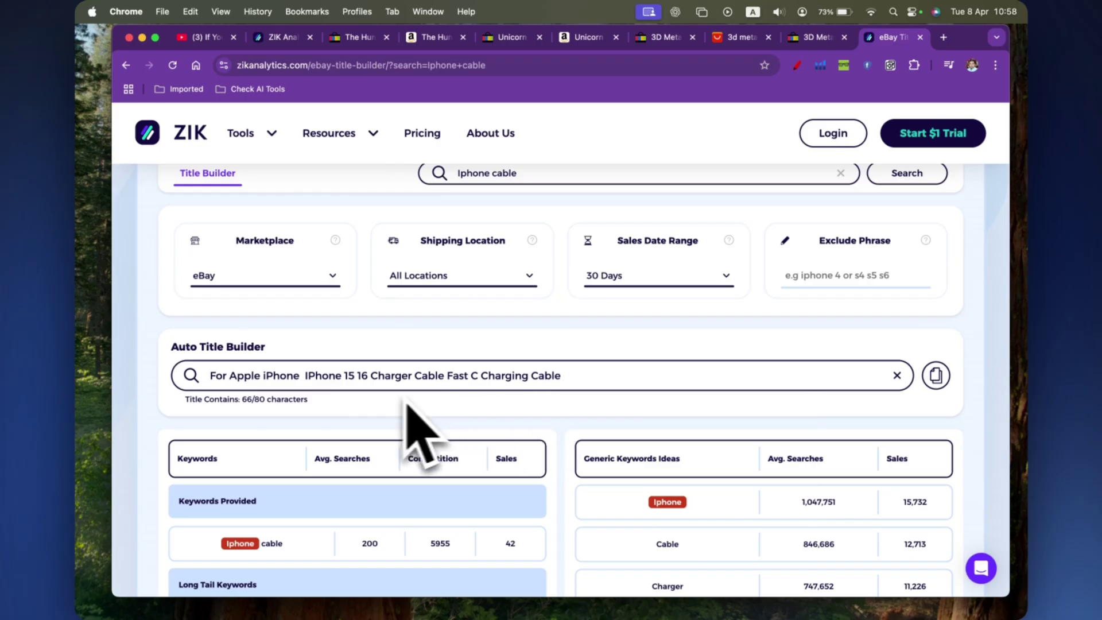
left_click(303, 376)
key("BackSpace")
key("BackSpace")
key("BackSpace")
key("BackSpace")
key("BackSpace")
key("BackSpace")
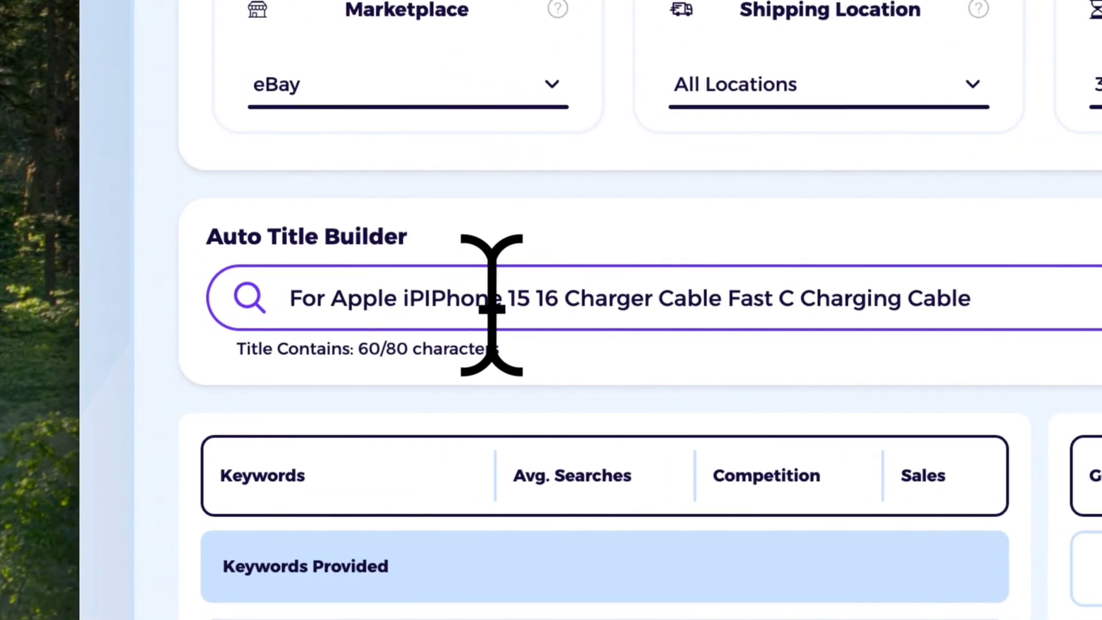
key("BackSpace")
key("BackSpace")
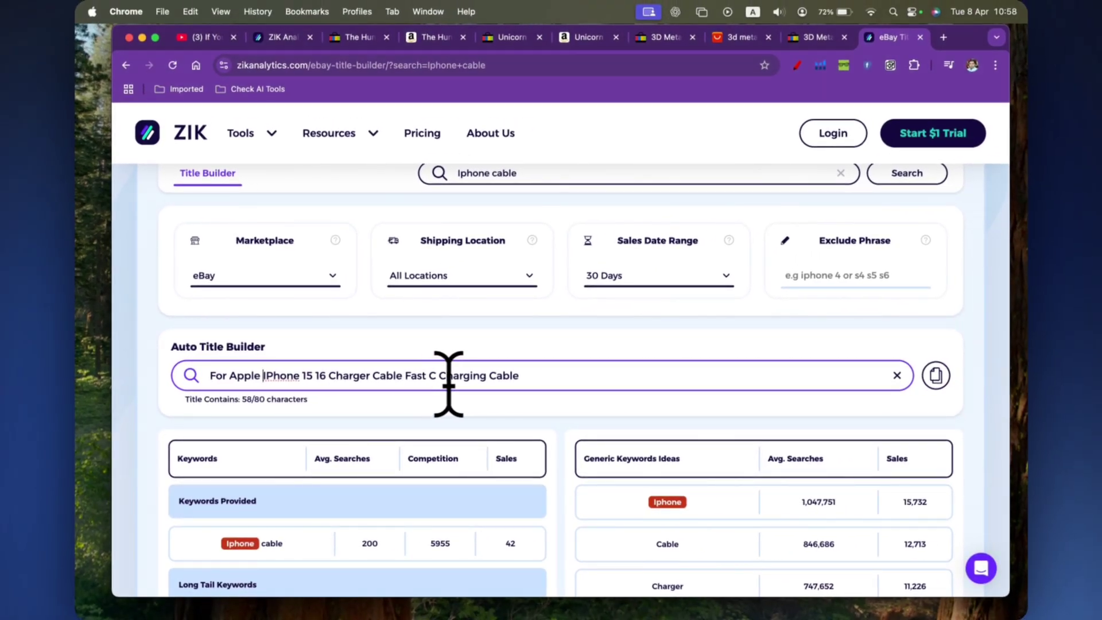
- Insert "Type" before "C Charging Cable" in the built title and copy the complete title
left_click(425, 376)
type("Type")
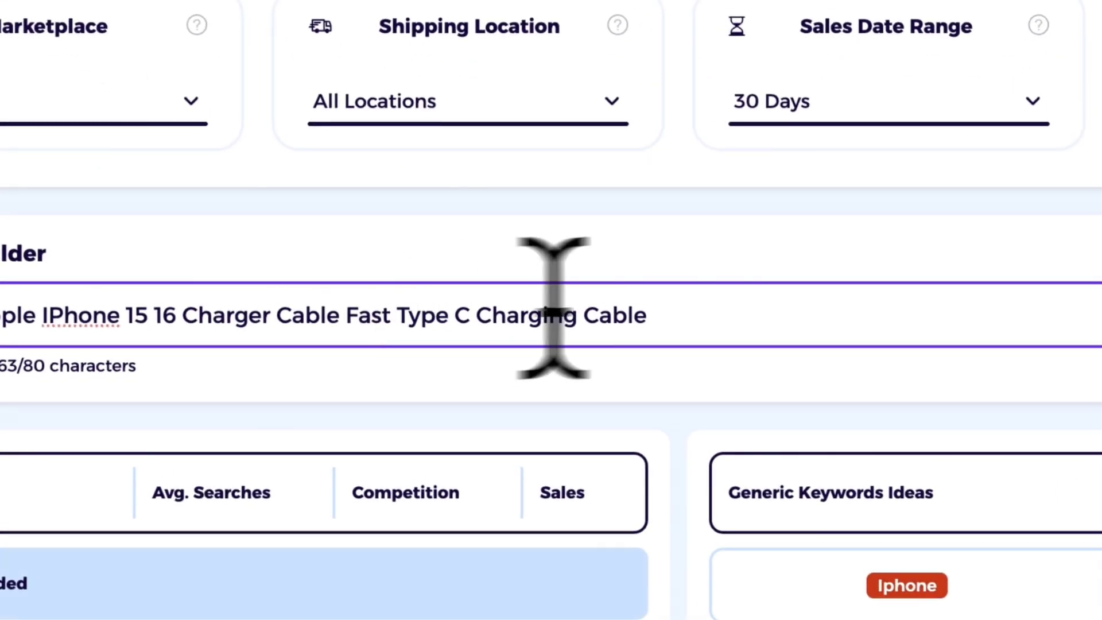
left_click(674, 325)
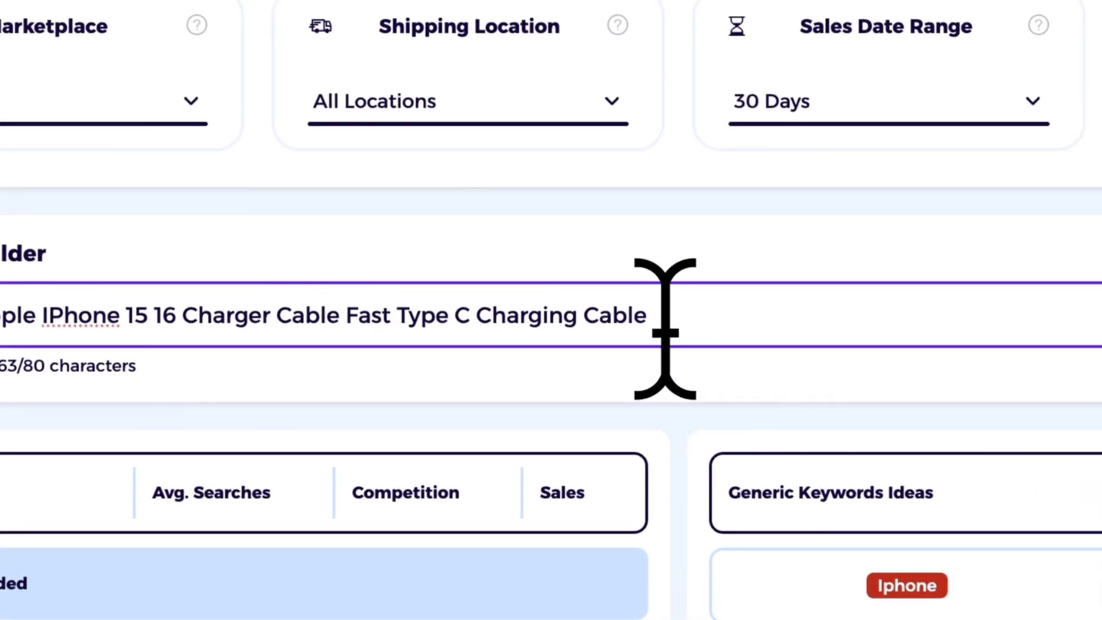
left_click_drag(651, 325, 47, 288)
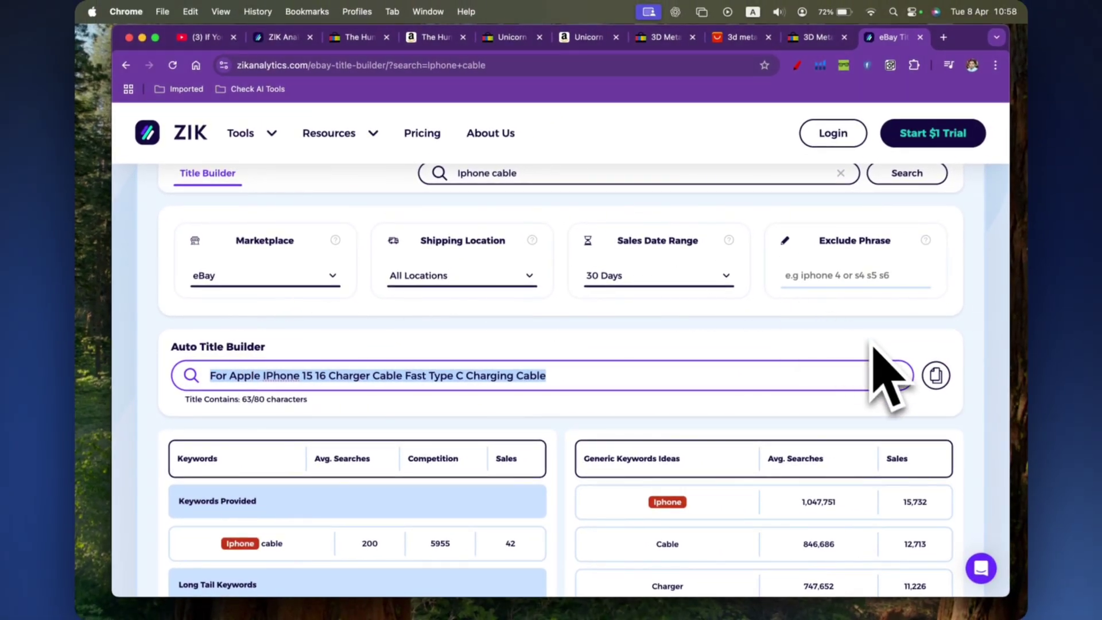
left_click(937, 376)
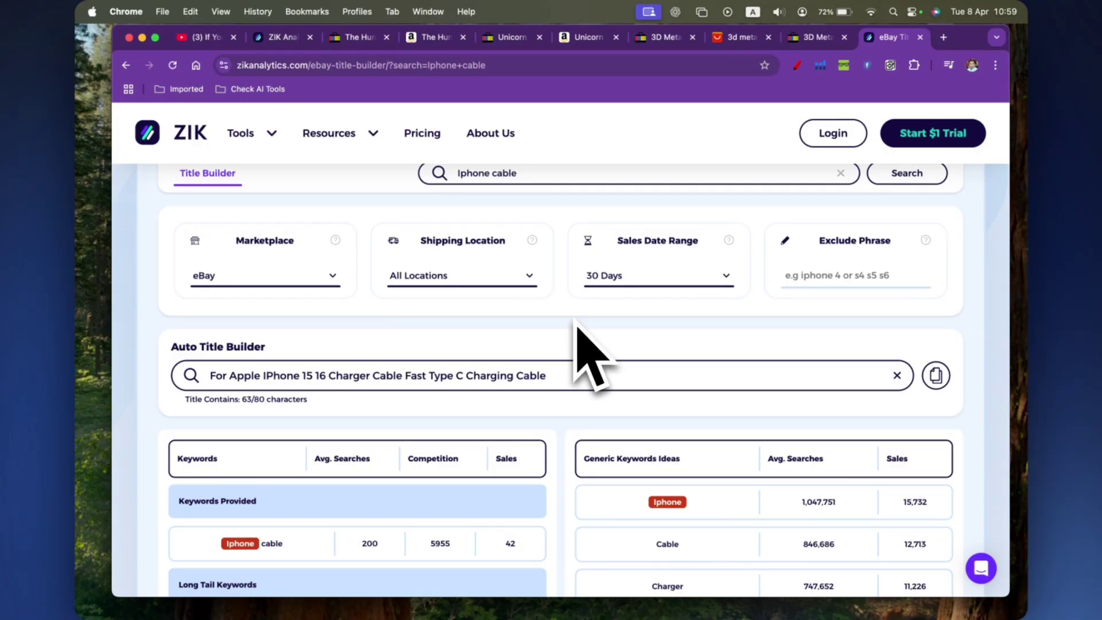
left_click(558, 376)
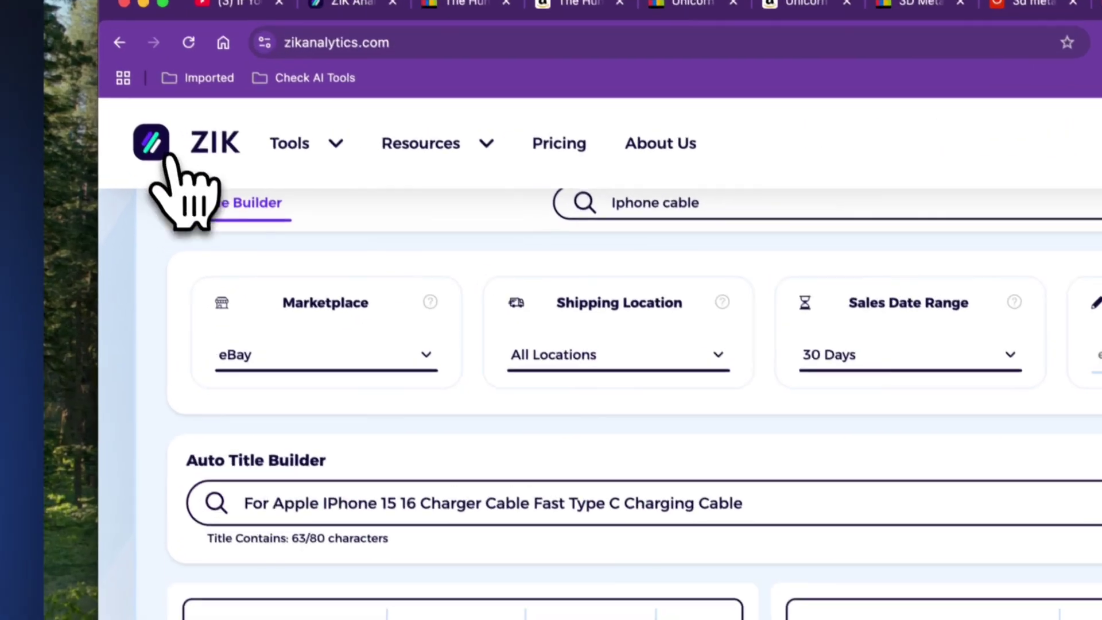
- Go back to the ZIK Analytics dashboard through the site's homepage and login
left_click(150, 137)
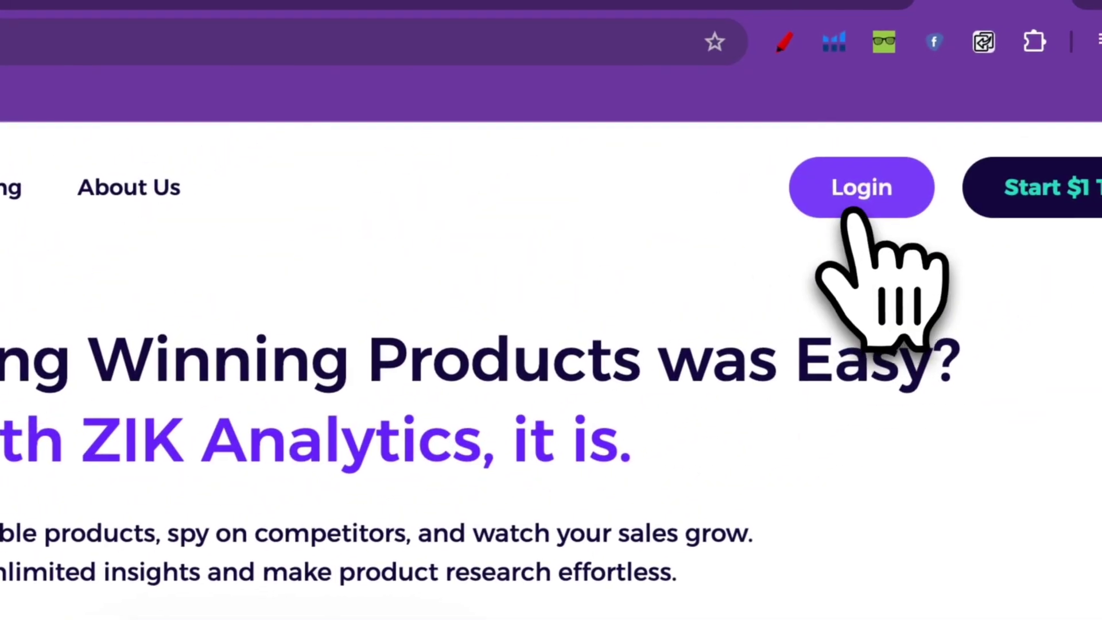
left_click(846, 217)
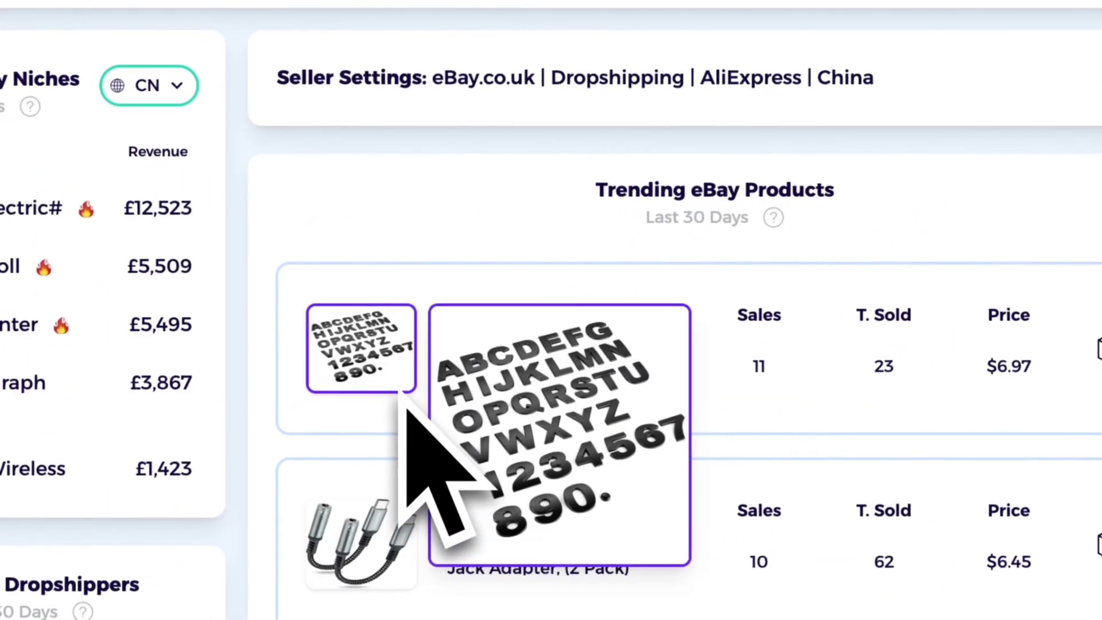